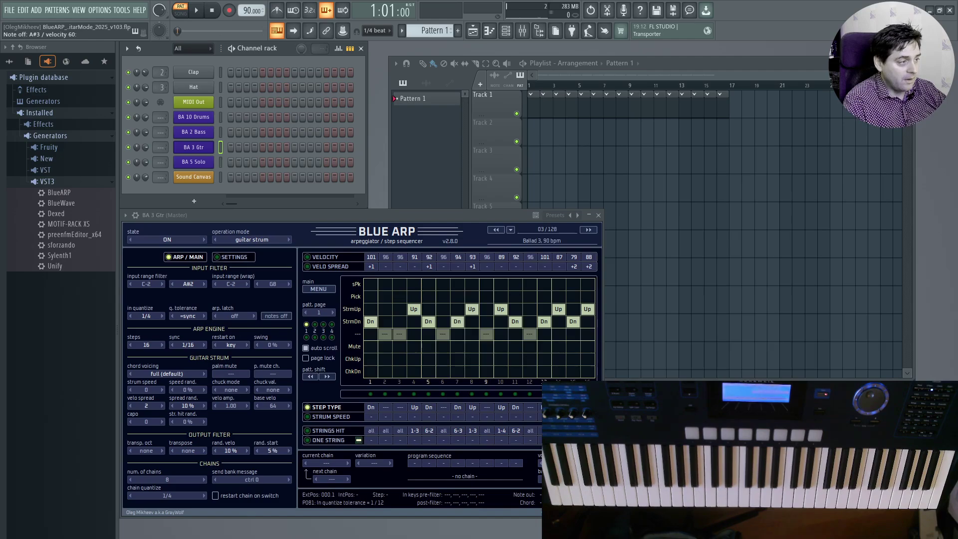
Switch to Notepad and review the BlueARP v2.8.0 entries in ChangeLog.txt
{"action": "key", "text": "alt+Tab"}
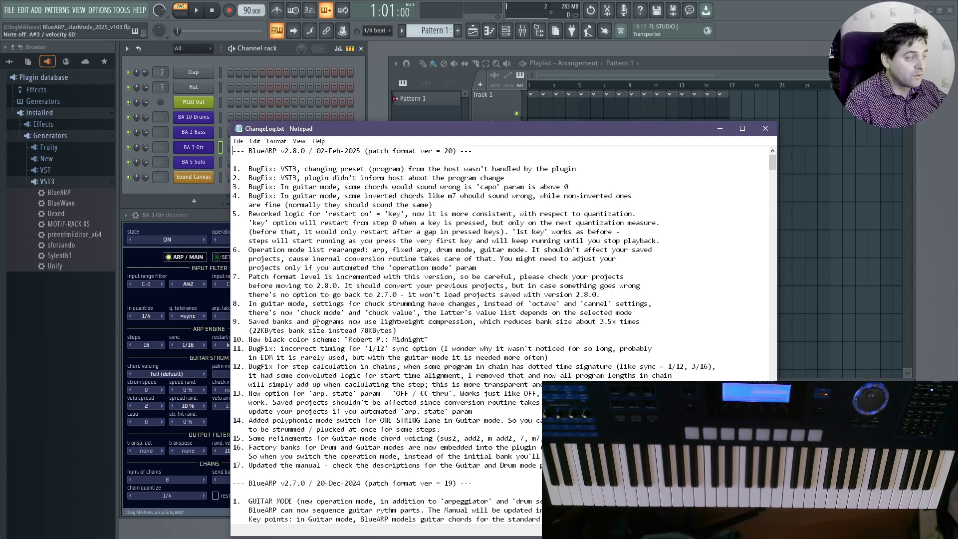
Return to FL Studio and add the VST version of BlueARP from the installed generators as a new channel
{"action": "left_click", "coordinate": [52, 172]}
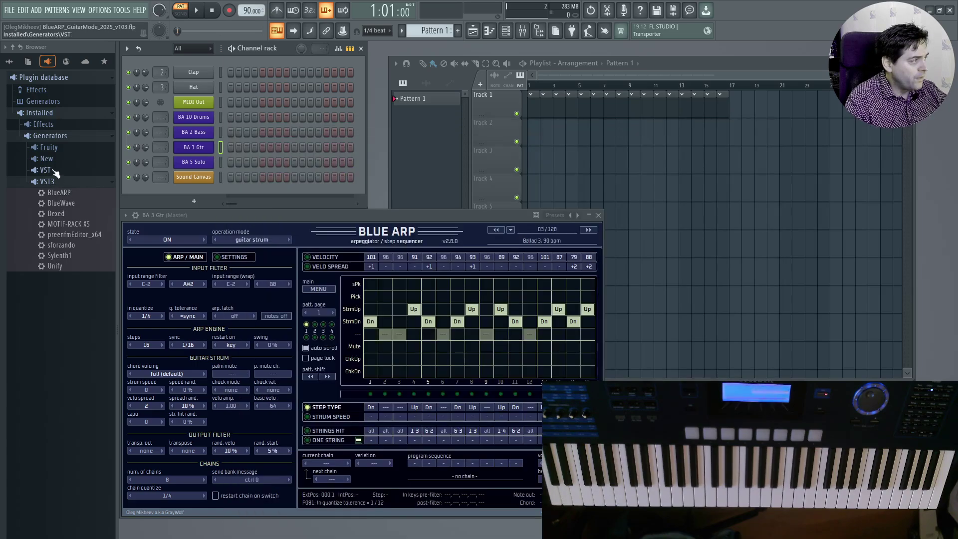
{"action": "left_click", "coordinate": [45, 170]}
{"action": "left_click_drag", "start_coordinate": [59, 213], "coordinate": [192, 190]}
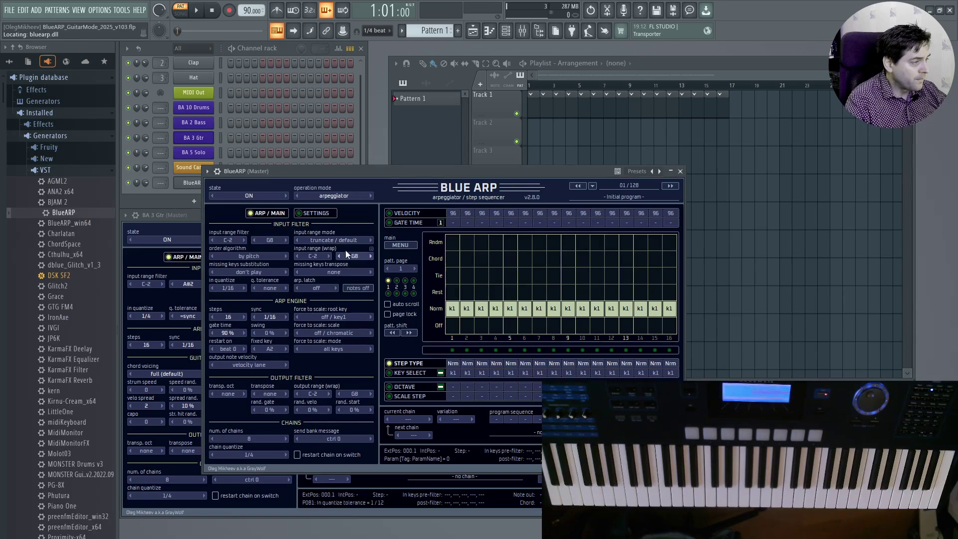
Advance the new arpeggiator instance to program 04, Simple 4k Up 4 beats
{"action": "left_click", "coordinate": [662, 187]}
{"action": "left_click", "coordinate": [663, 186]}
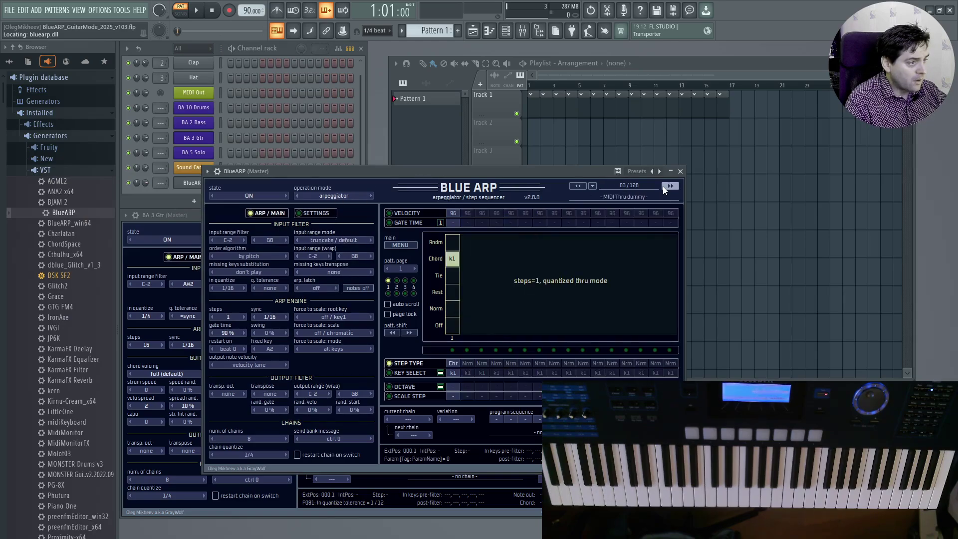
{"action": "left_click", "coordinate": [663, 187]}
Set the new instance's operation mode to drum sequencer and look over its factory drum programs, such as programs 033 to 048
{"action": "left_click", "coordinate": [334, 195]}
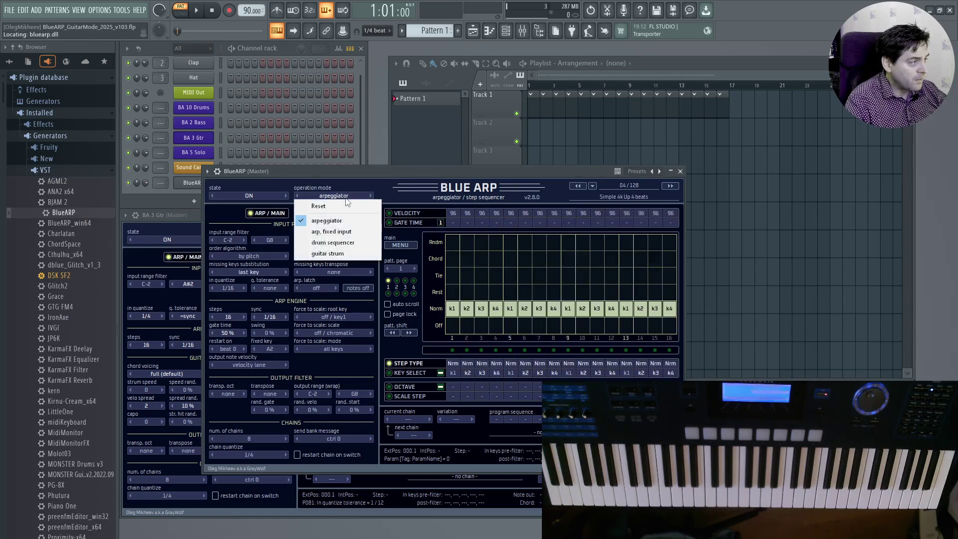
{"action": "left_click", "coordinate": [344, 242]}
{"action": "left_click", "coordinate": [665, 185]}
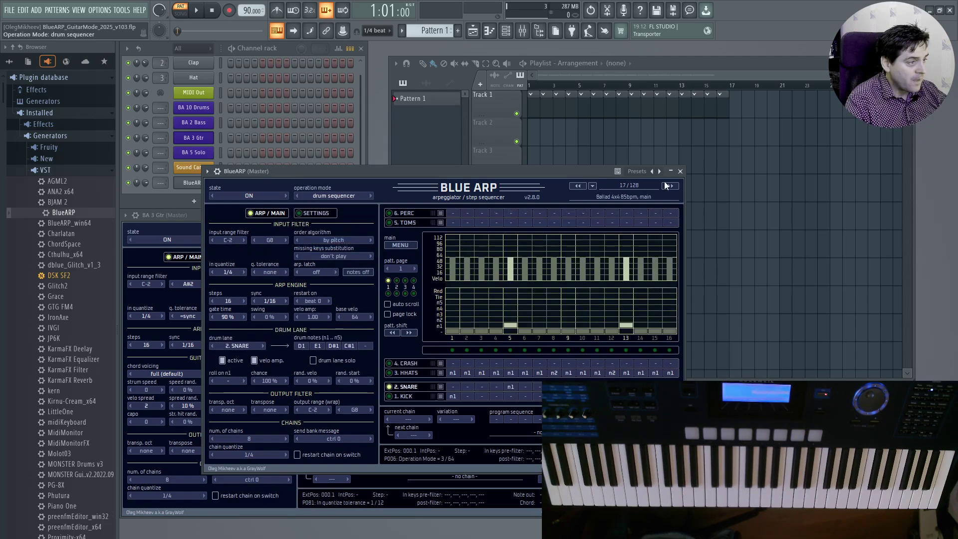
{"action": "left_click", "coordinate": [592, 186]}
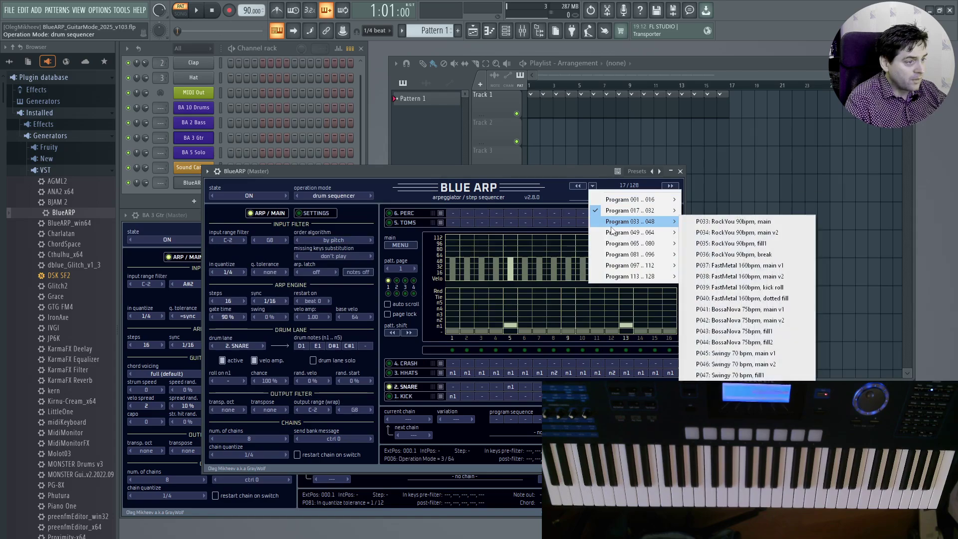
Set the new instance's operation mode to guitar strum and advance to program 11, BasicPop 7, 120bpm
{"action": "left_click", "coordinate": [338, 197]}
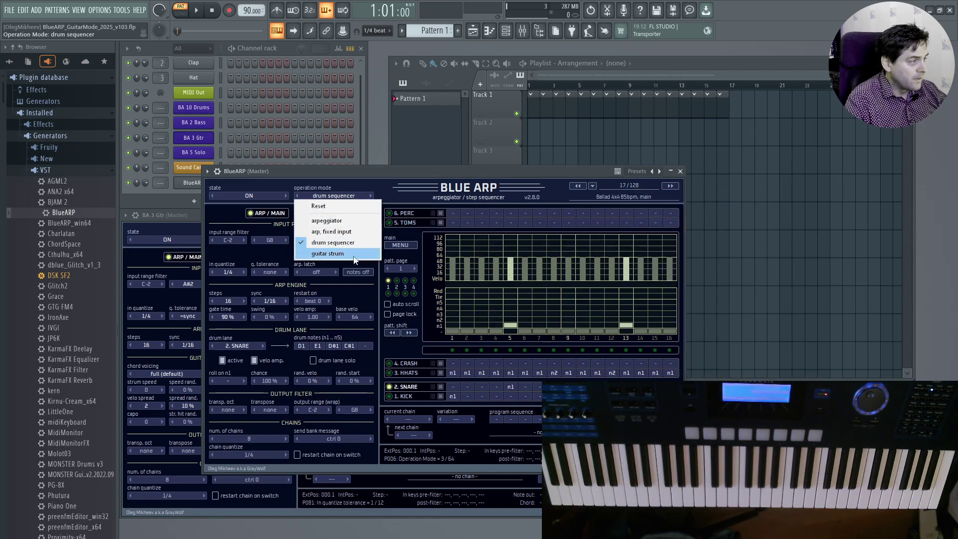
{"action": "left_click", "coordinate": [353, 256]}
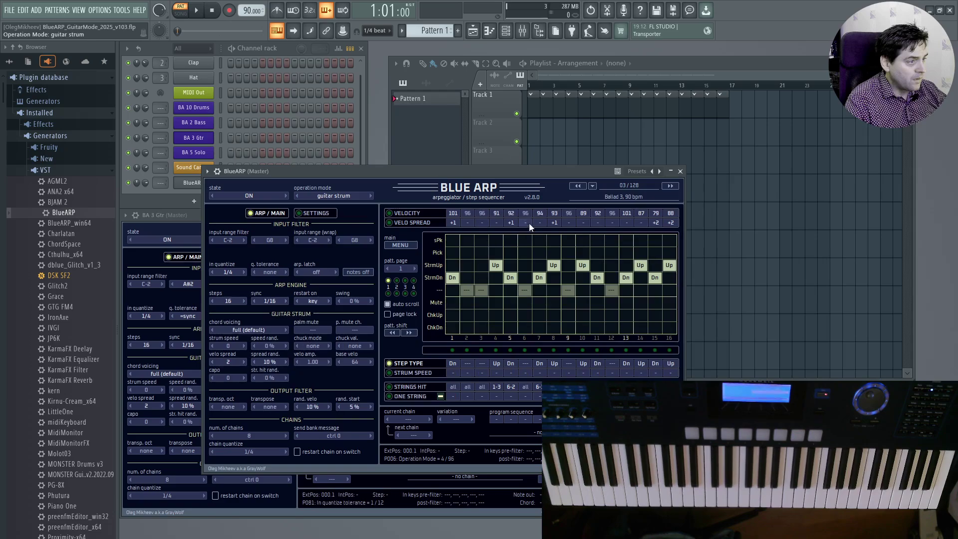
Examine the factory guitar programs 001 to 032 in the program list and revisit the change log
{"action": "left_click", "coordinate": [592, 186]}
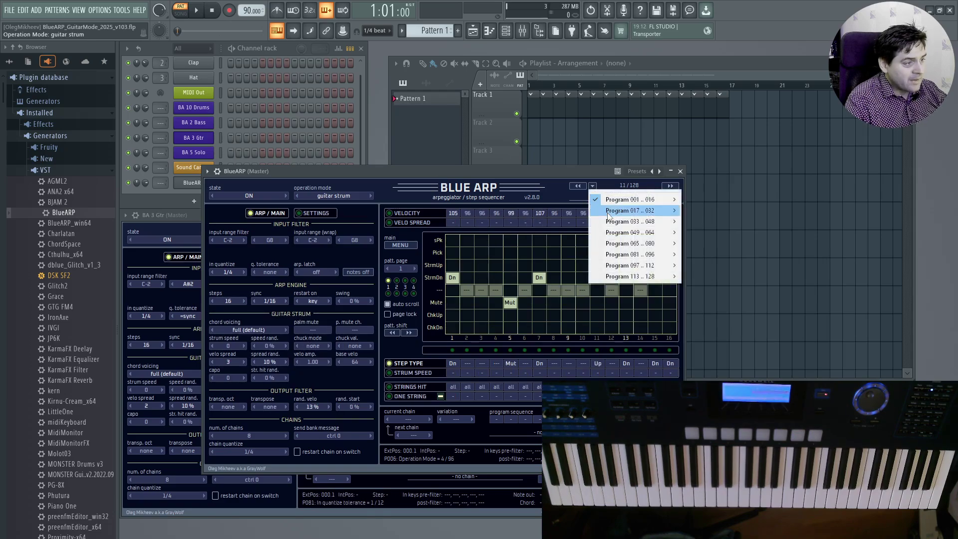
{"action": "mouse_move", "coordinate": [610, 224]}
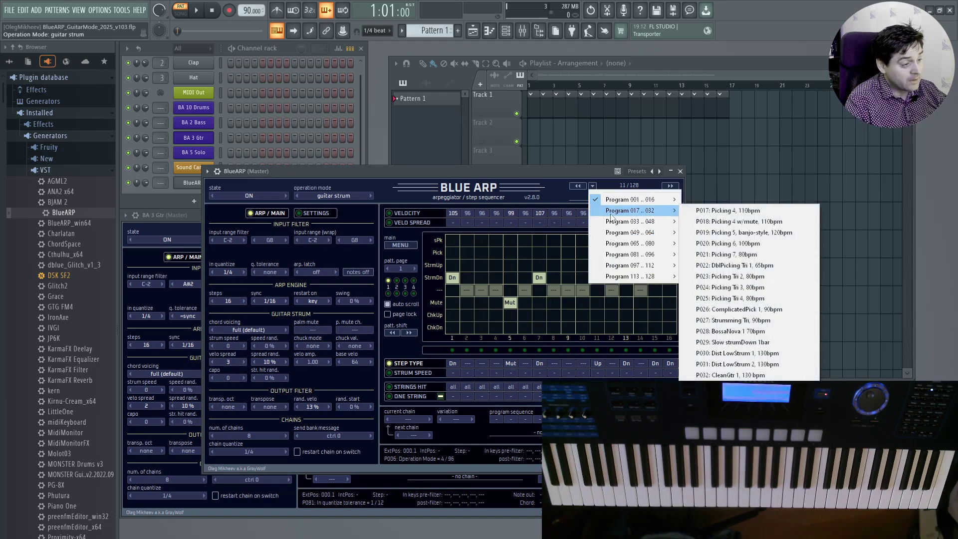
{"action": "mouse_move", "coordinate": [639, 200]}
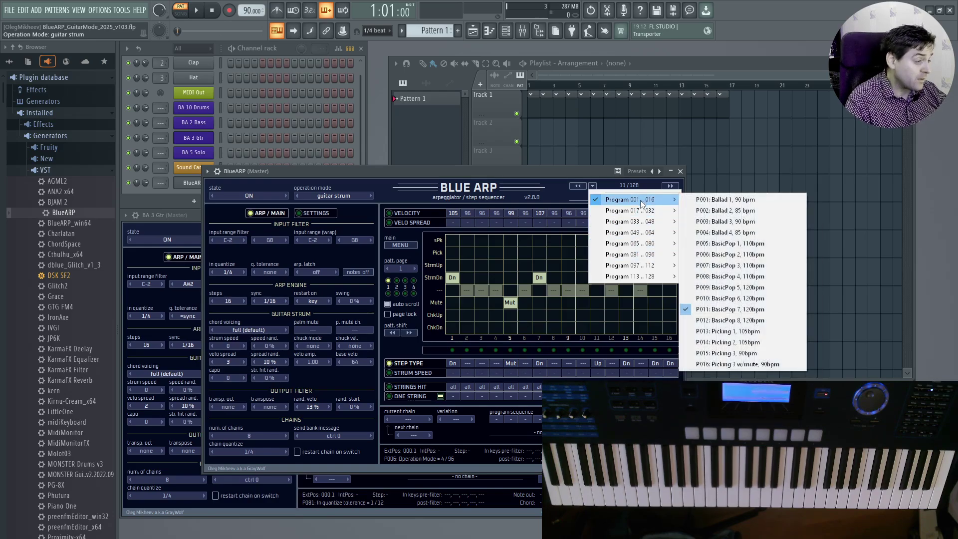
{"action": "left_click", "coordinate": [555, 167]}
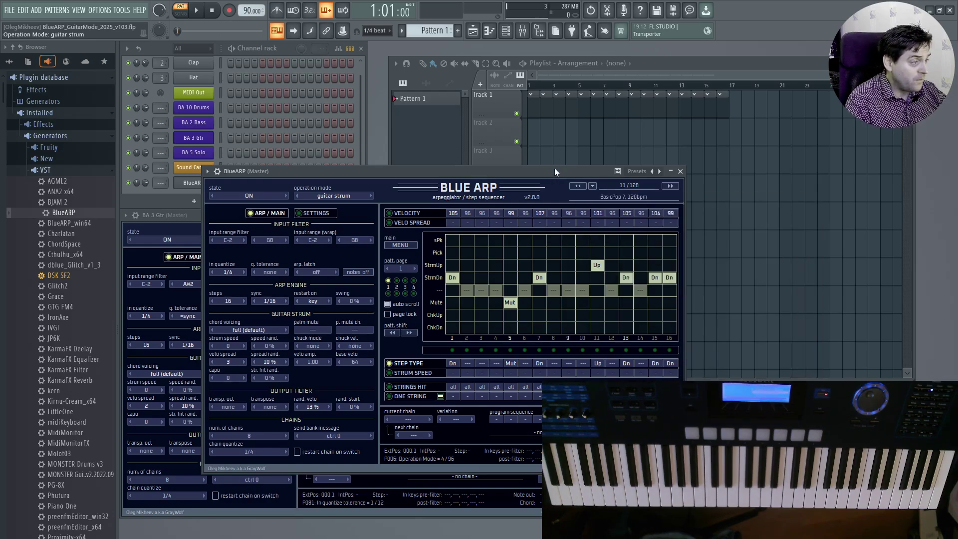
{"action": "left_click", "coordinate": [592, 186]}
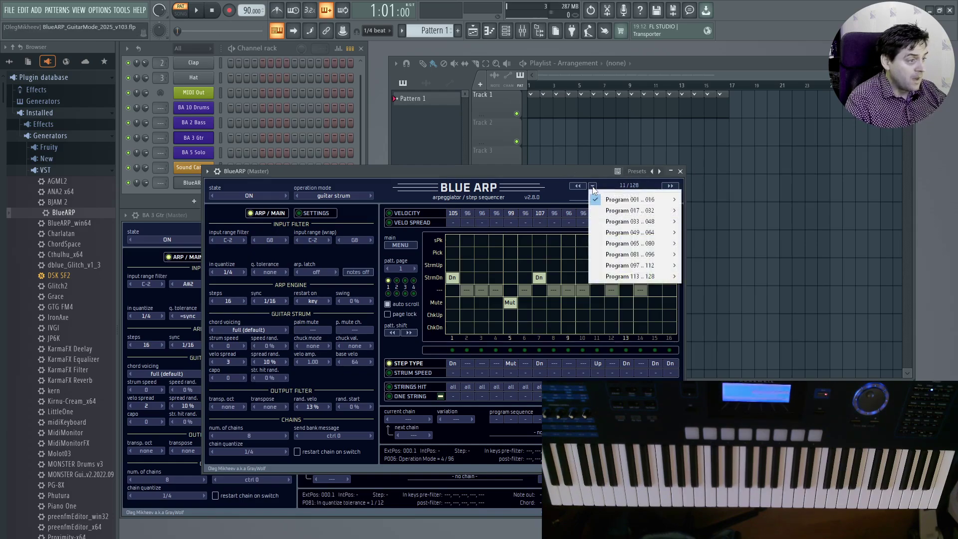
{"action": "left_click", "coordinate": [708, 277]}
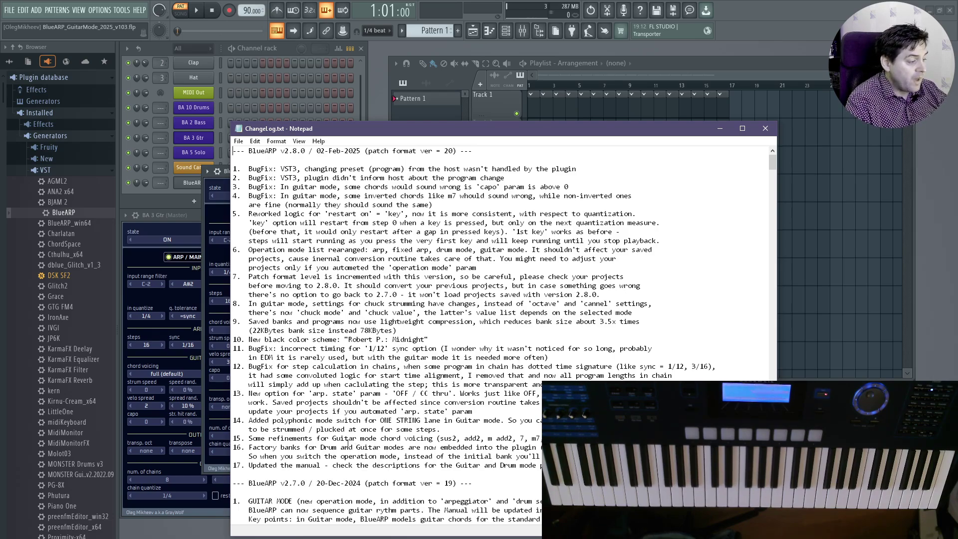
Return to the BlueARP instance, open its English manual in the browser, and display the PDF in two-page view
{"action": "left_click", "coordinate": [212, 463]}
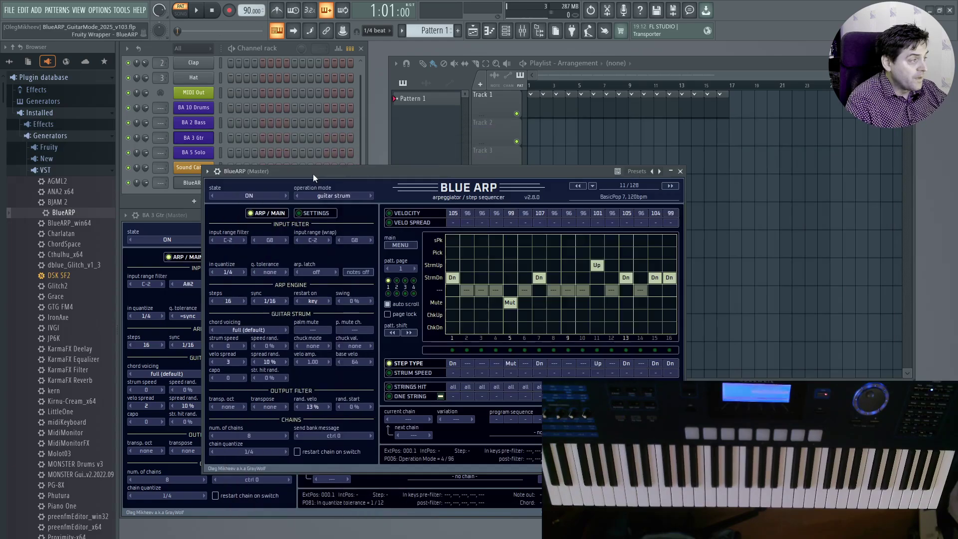
{"action": "left_click", "coordinate": [401, 245]}
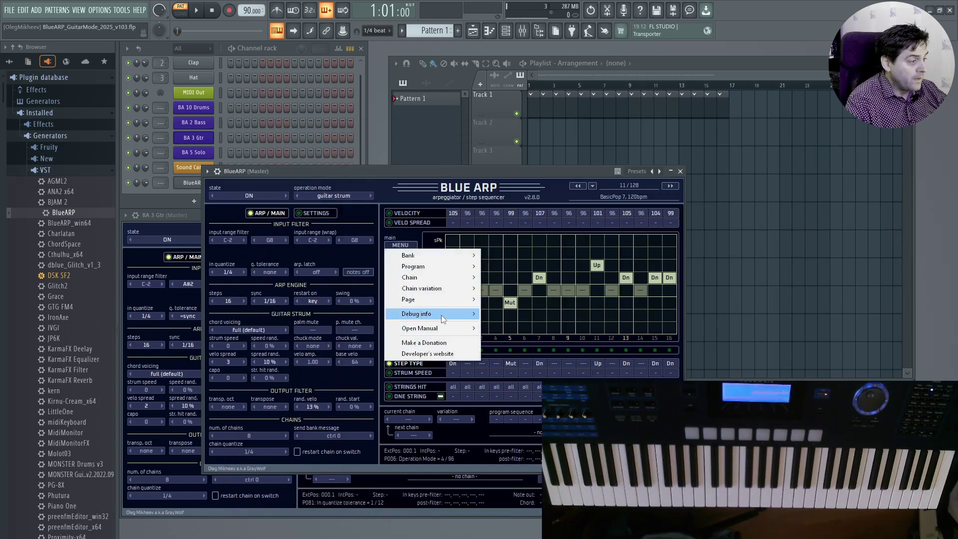
{"action": "mouse_move", "coordinate": [441, 296]}
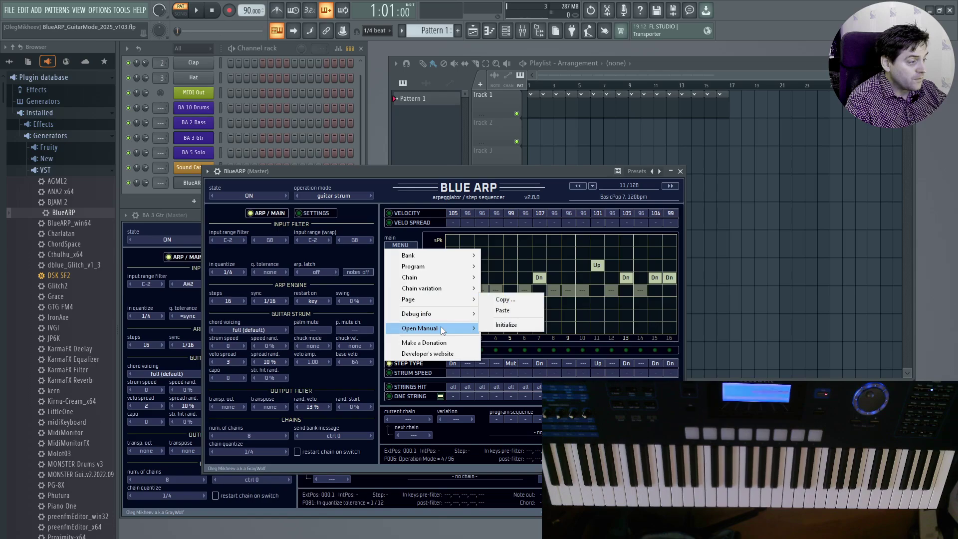
{"action": "mouse_move", "coordinate": [442, 328]}
{"action": "left_click", "coordinate": [524, 328]}
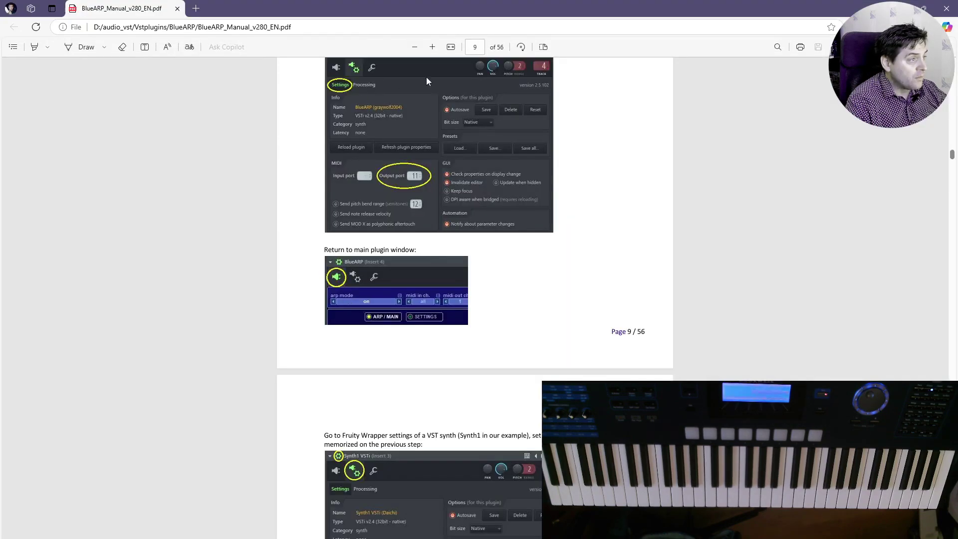
{"action": "left_click", "coordinate": [543, 47]}
{"action": "left_click", "coordinate": [466, 90]}
Read through the manual's drum sequencer mode and guitar mode chapters, including the Guitar strum parameter descriptions on page 49
{"action": "scroll", "coordinate": [418, 322], "scroll_direction": "down", "scroll_amount": 20}
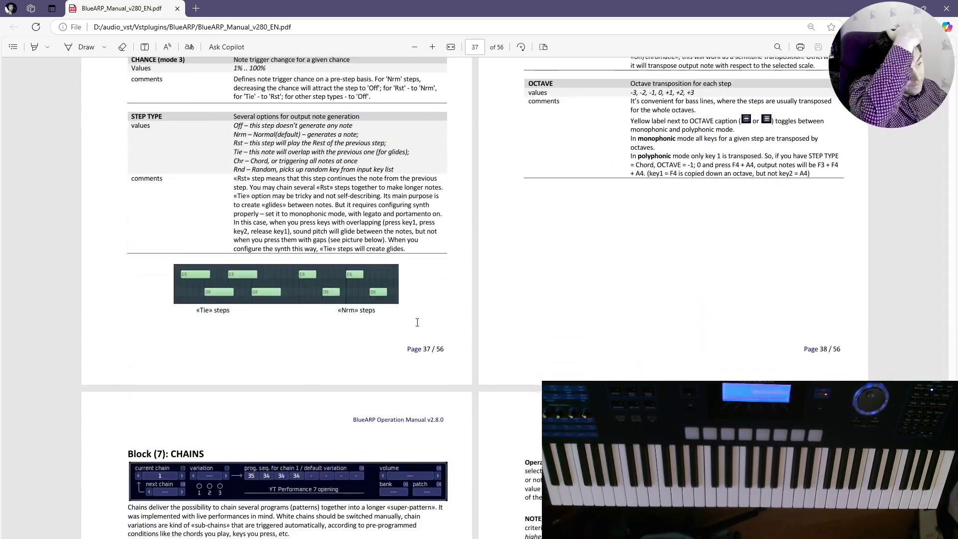
{"action": "scroll", "coordinate": [419, 326], "scroll_direction": "down", "scroll_amount": 6}
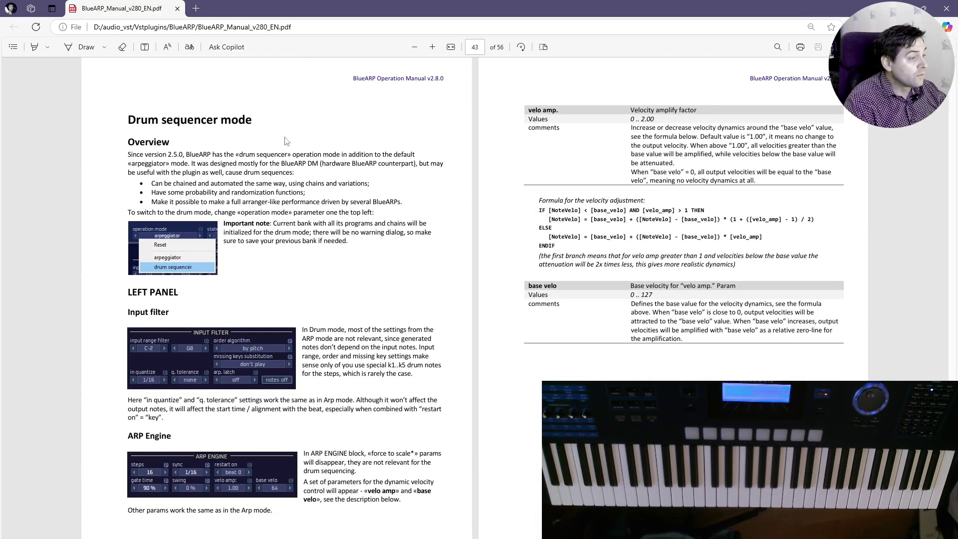
{"action": "scroll", "coordinate": [445, 275], "scroll_direction": "down", "scroll_amount": 5}
{"action": "scroll", "coordinate": [445, 277], "scroll_direction": "down", "scroll_amount": 10}
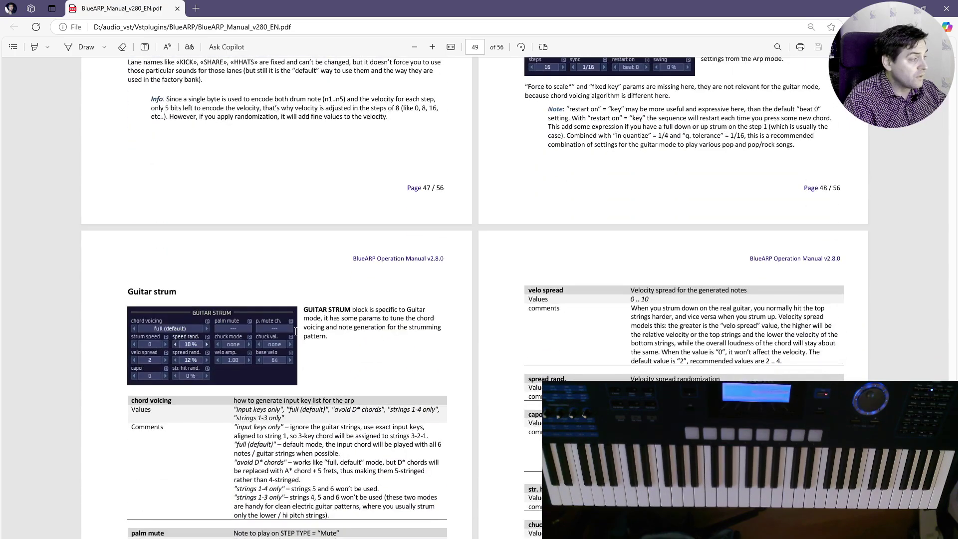
{"action": "scroll", "coordinate": [295, 331], "scroll_direction": "up", "scroll_amount": 2}
{"action": "scroll", "coordinate": [295, 330], "scroll_direction": "down", "scroll_amount": 7}
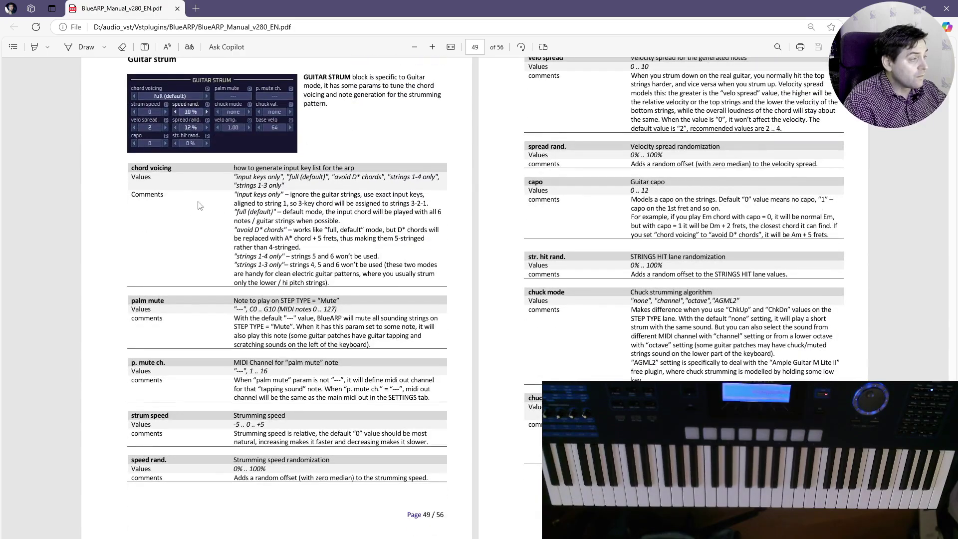
{"action": "scroll", "coordinate": [198, 205], "scroll_direction": "up", "scroll_amount": 1}
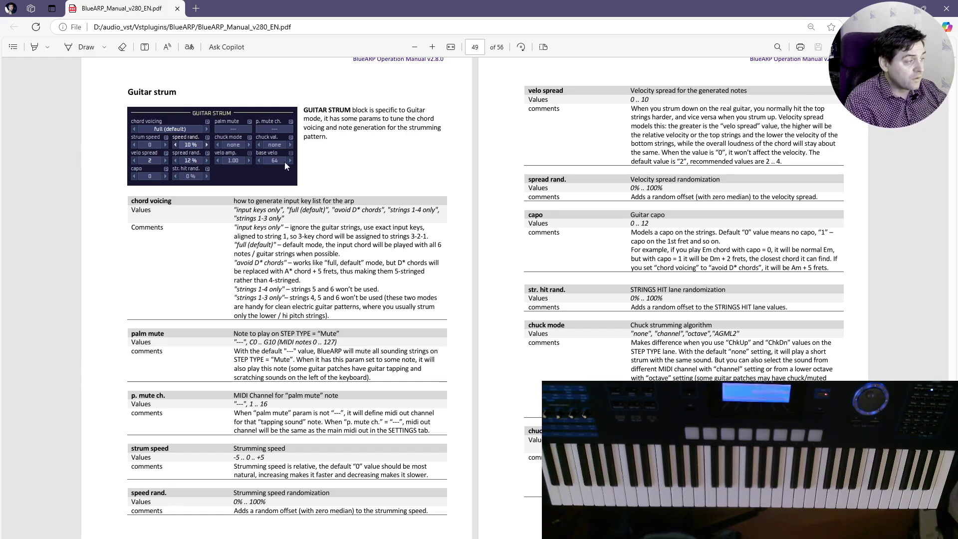
{"action": "scroll", "coordinate": [389, 372], "scroll_direction": "down", "scroll_amount": 10}
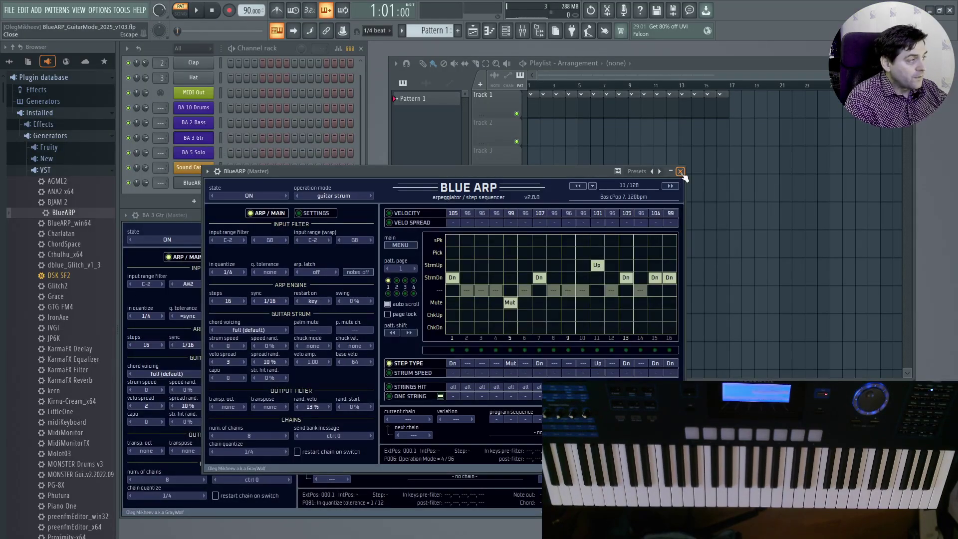
Back in FL Studio, close the newly added BlueARP instance's window to return to BA 3 Gtr
{"action": "left_click", "coordinate": [680, 172]}
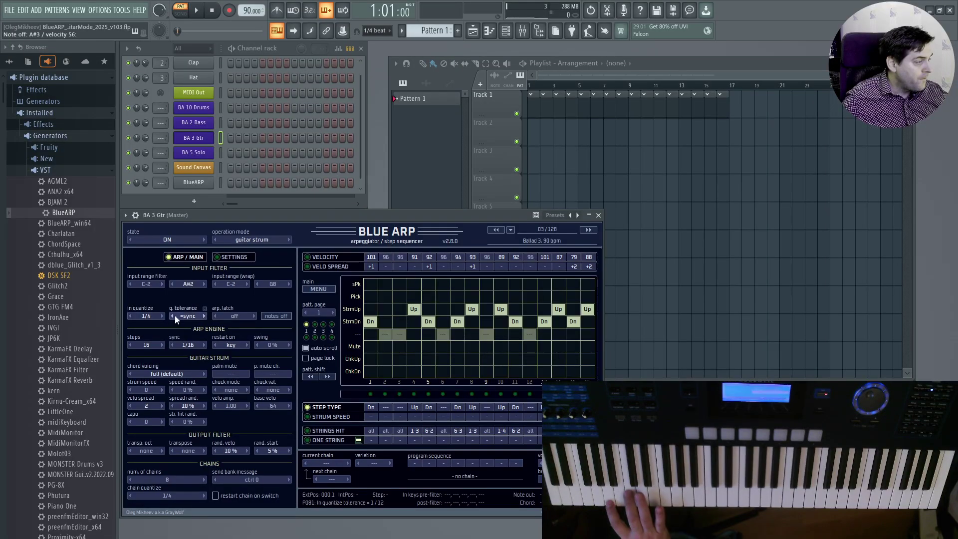
In BA 3 Gtr, set the quantize tolerance to none and restart on to beat 0
{"action": "left_click", "coordinate": [185, 318]}
{"action": "left_click", "coordinate": [186, 311]}
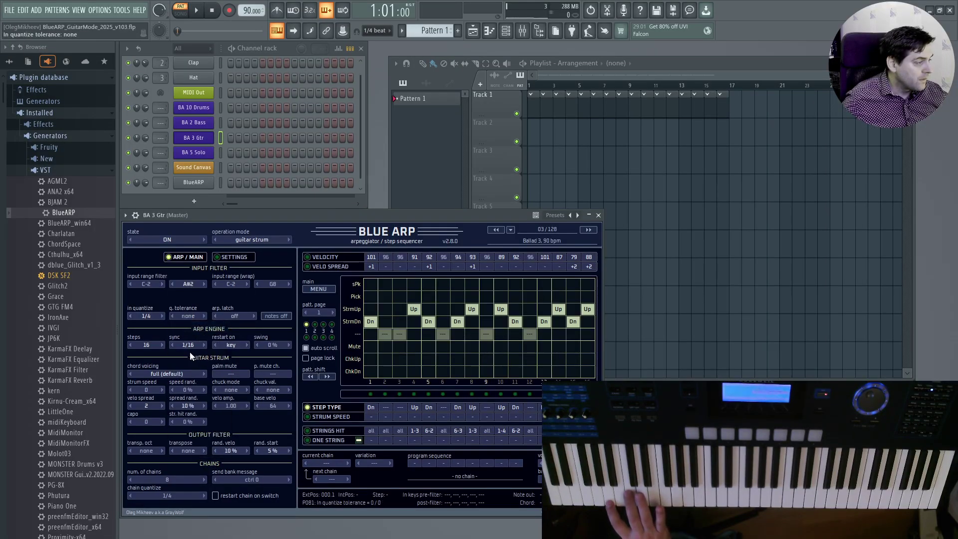
{"action": "left_click", "coordinate": [230, 345]}
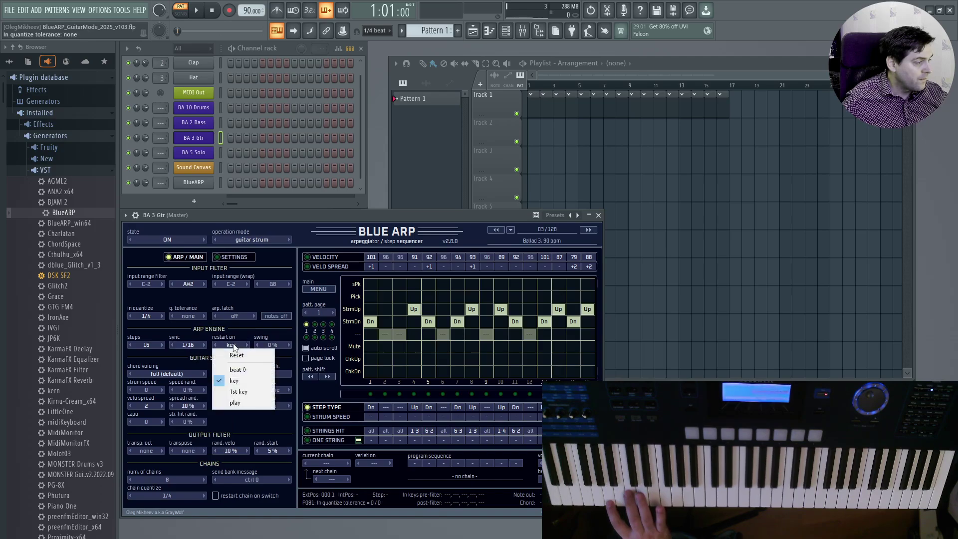
{"action": "left_click", "coordinate": [250, 372]}
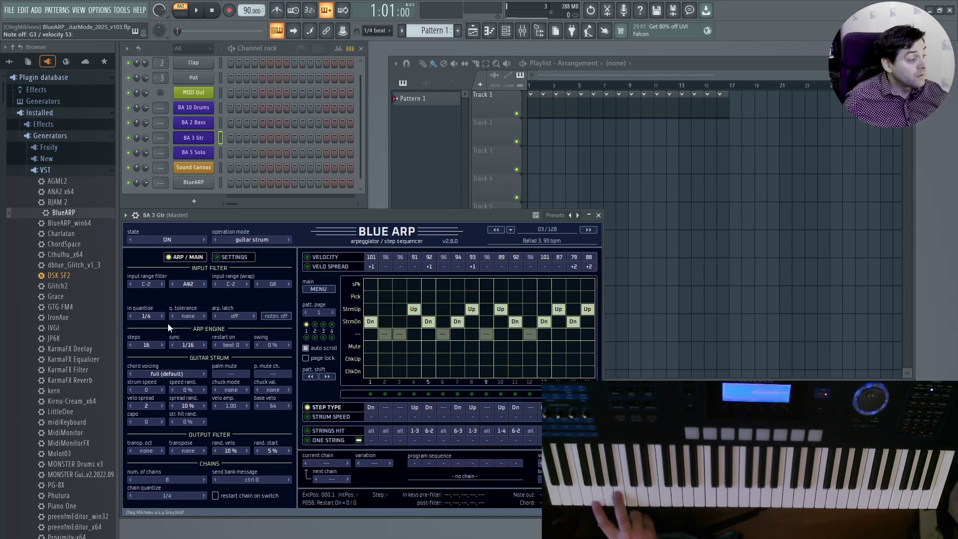
In BA 3 Gtr, set restart on to key and the quantize tolerance to 1/16
{"action": "left_click", "coordinate": [222, 344]}
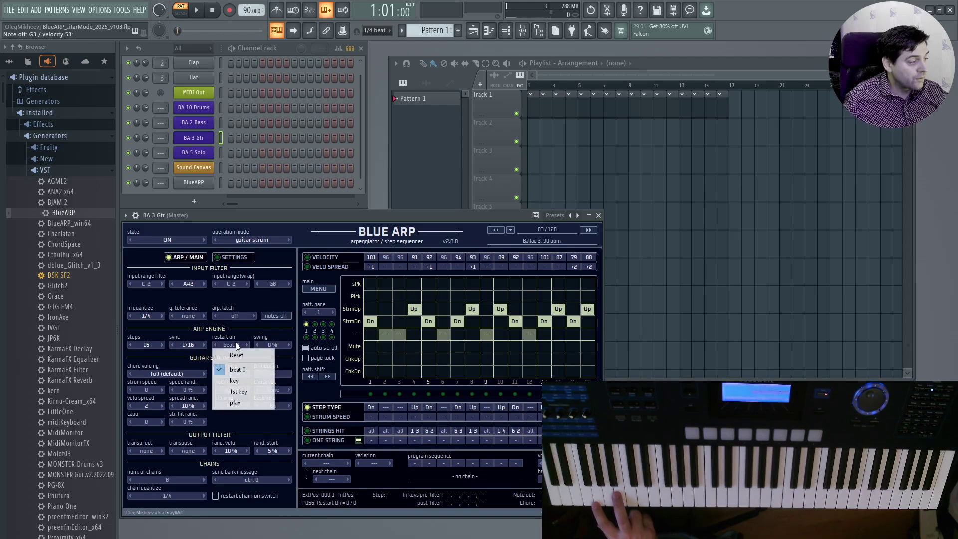
{"action": "left_click", "coordinate": [241, 379]}
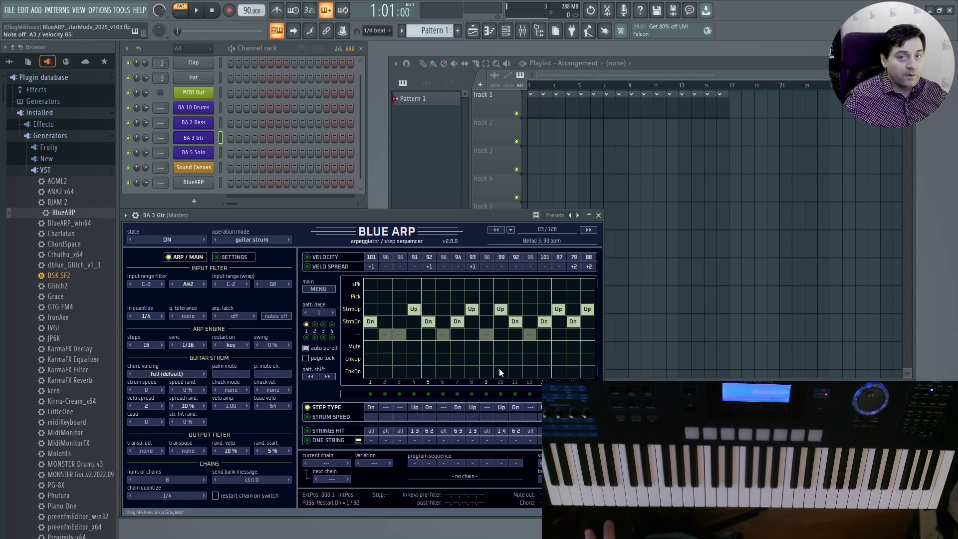
{"action": "left_click", "coordinate": [189, 318]}
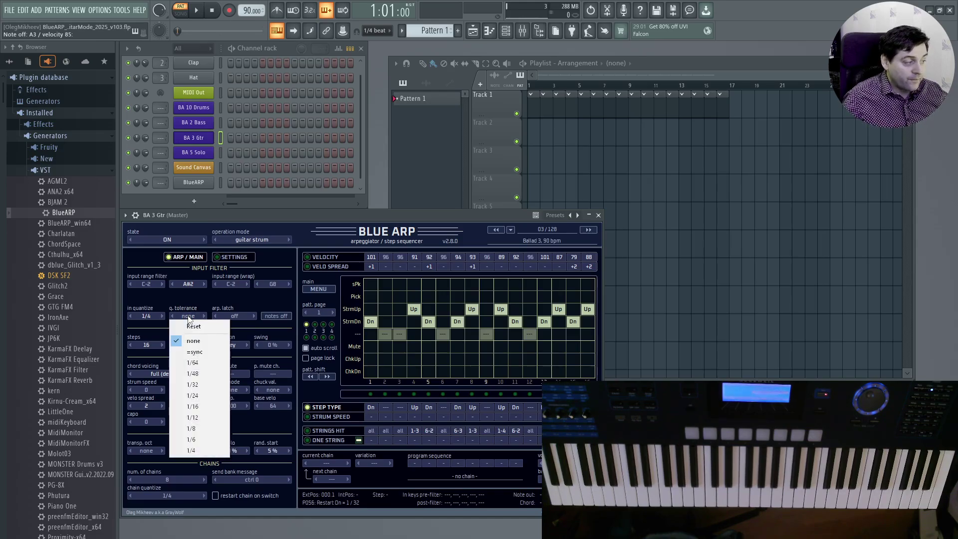
{"action": "left_click", "coordinate": [193, 406]}
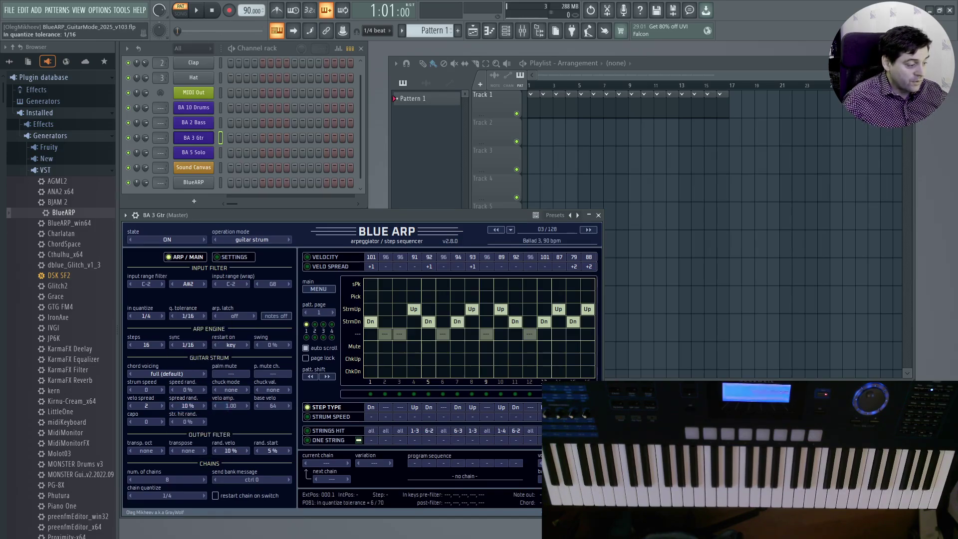
Switch to the PDF manual and examine the in quantize and q. tolerance descriptions around page 25
{"action": "key", "text": "alt+Tab"}
{"action": "scroll", "coordinate": [422, 350], "scroll_direction": "up", "scroll_amount": 20}
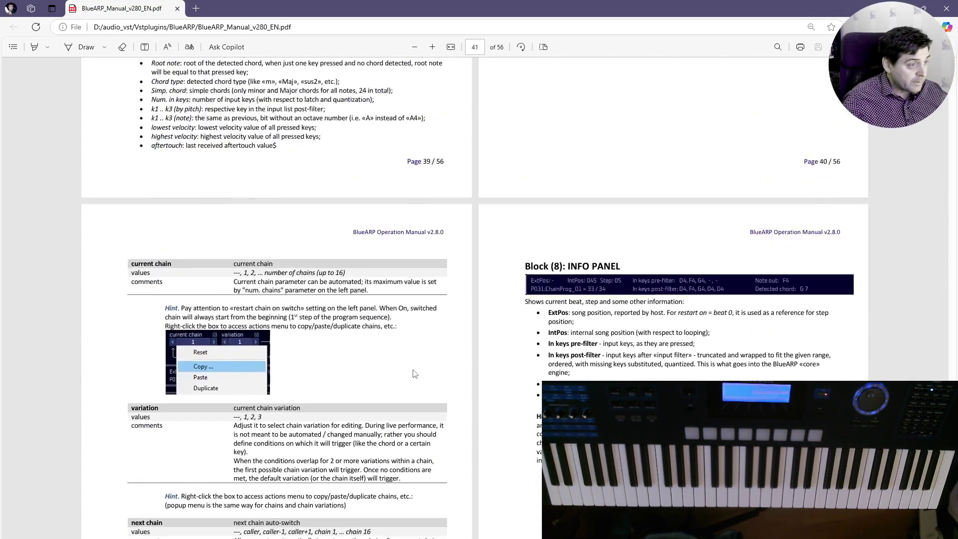
{"action": "scroll", "coordinate": [423, 351], "scroll_direction": "up", "scroll_amount": 20}
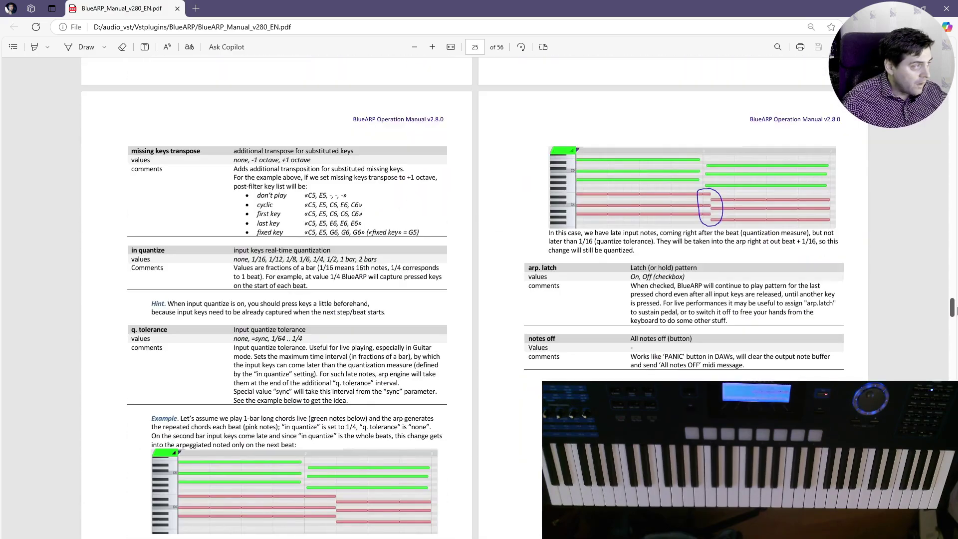
Return from the manual to FL Studio and set BA 3 Gtr's quantize tolerance to =sync
{"action": "scroll", "coordinate": [953, 312], "scroll_direction": "up", "scroll_amount": 1}
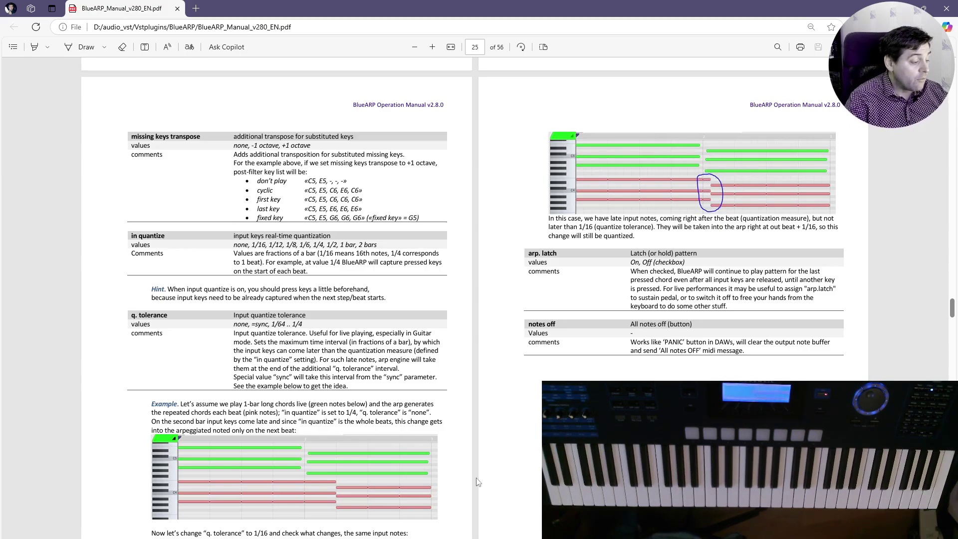
{"action": "key", "text": "alt+Tab"}
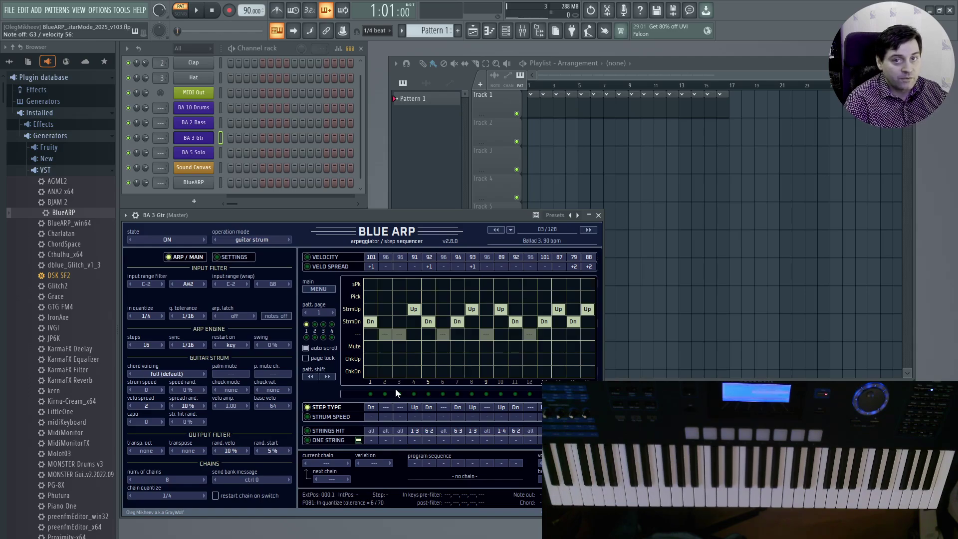
{"action": "left_click", "coordinate": [190, 316]}
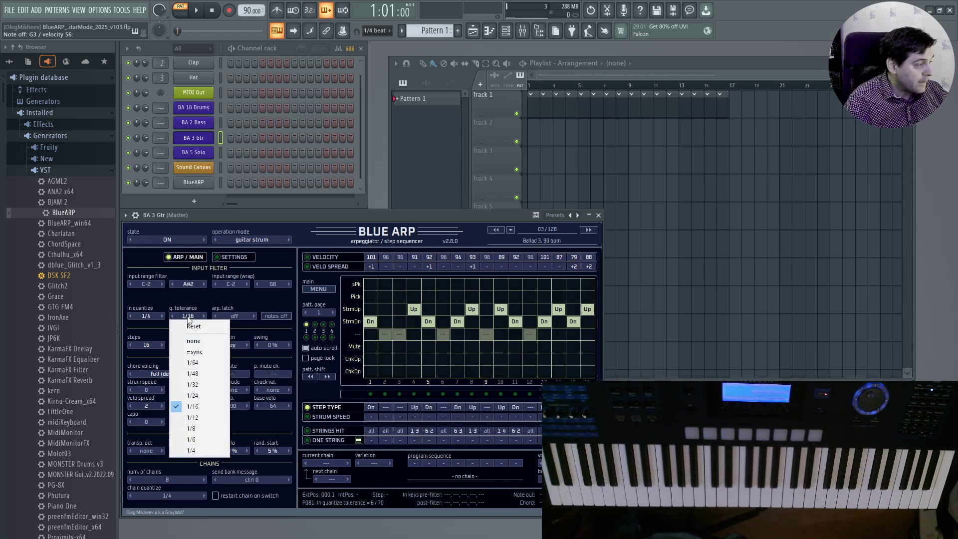
{"action": "left_click", "coordinate": [203, 353]}
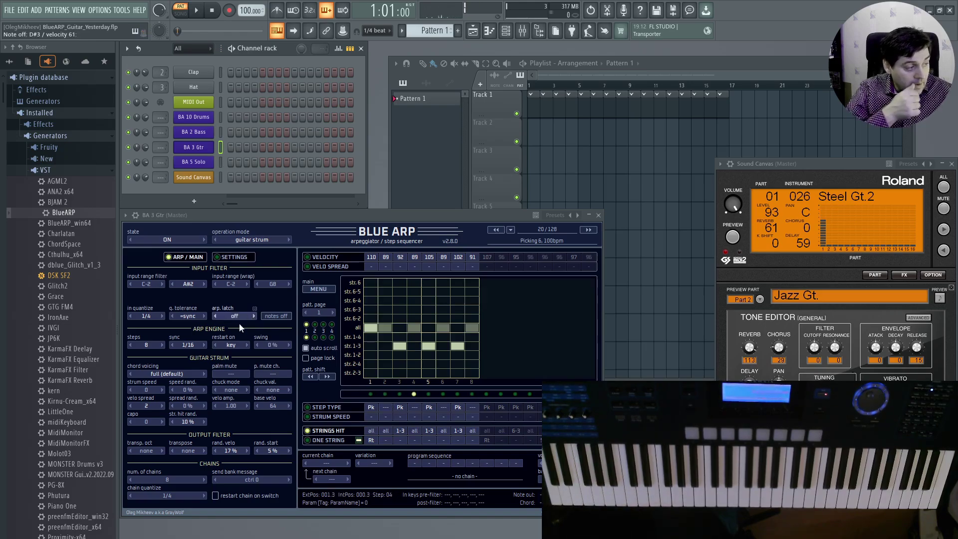
On the Picking 6 program, switch BA 3 Gtr's restart on setting to beat 0 and back to key for comparison
{"action": "left_click", "coordinate": [238, 345]}
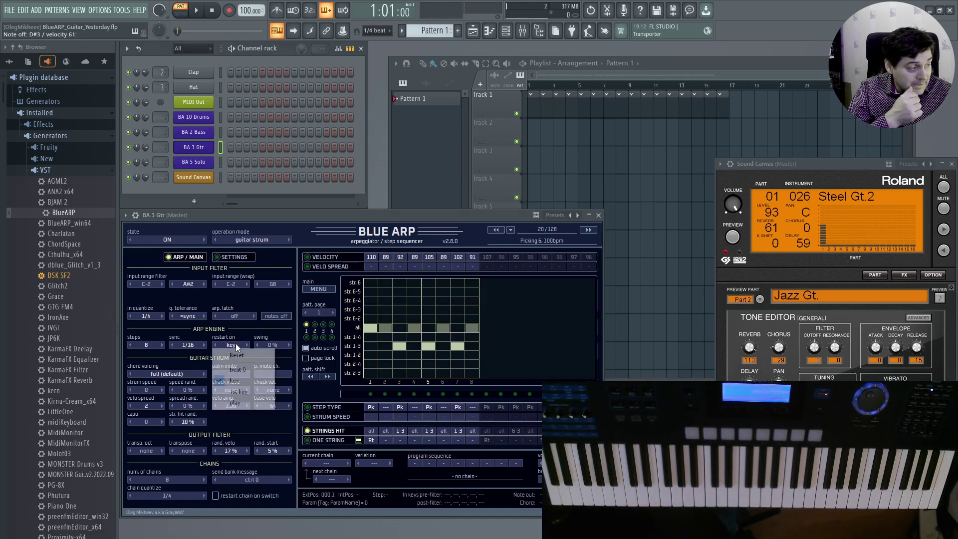
{"action": "left_click", "coordinate": [245, 371]}
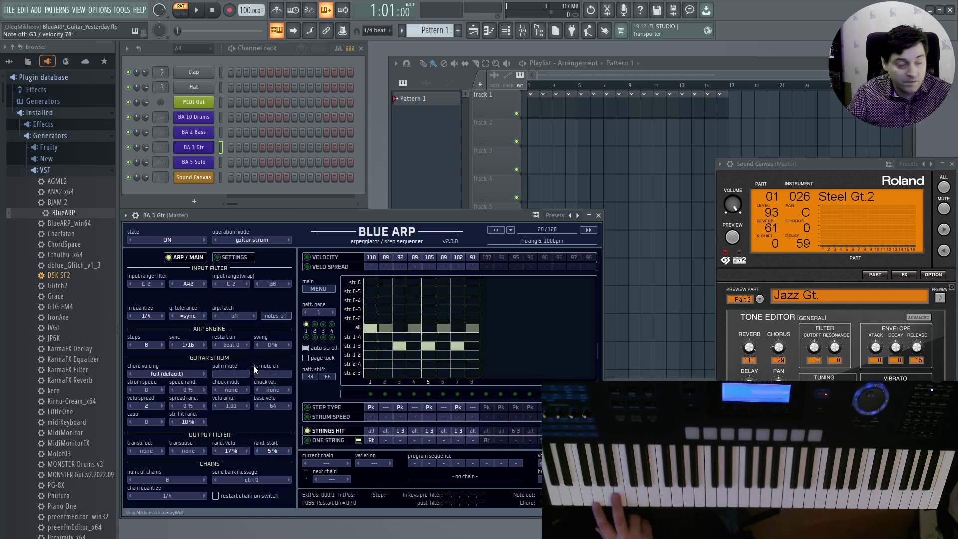
{"action": "left_click", "coordinate": [229, 346]}
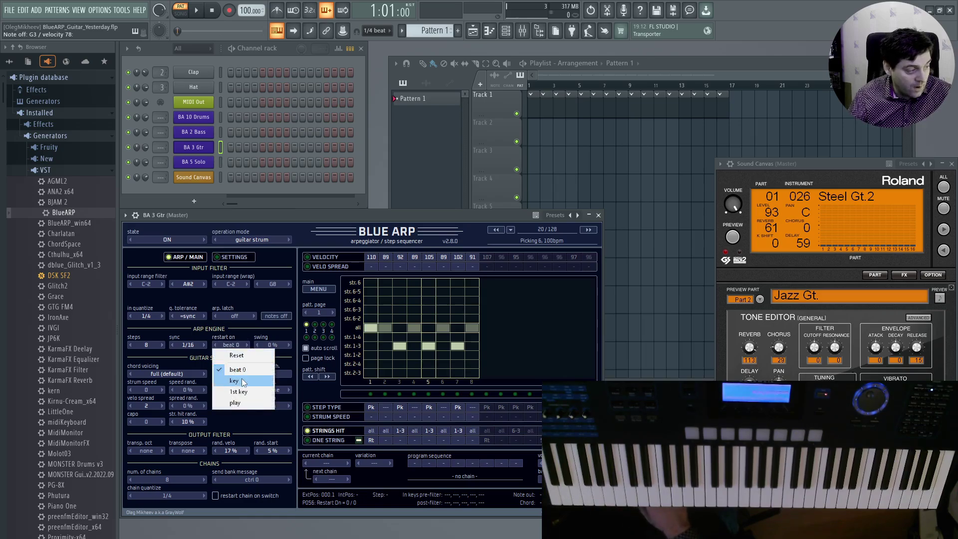
{"action": "left_click", "coordinate": [242, 379]}
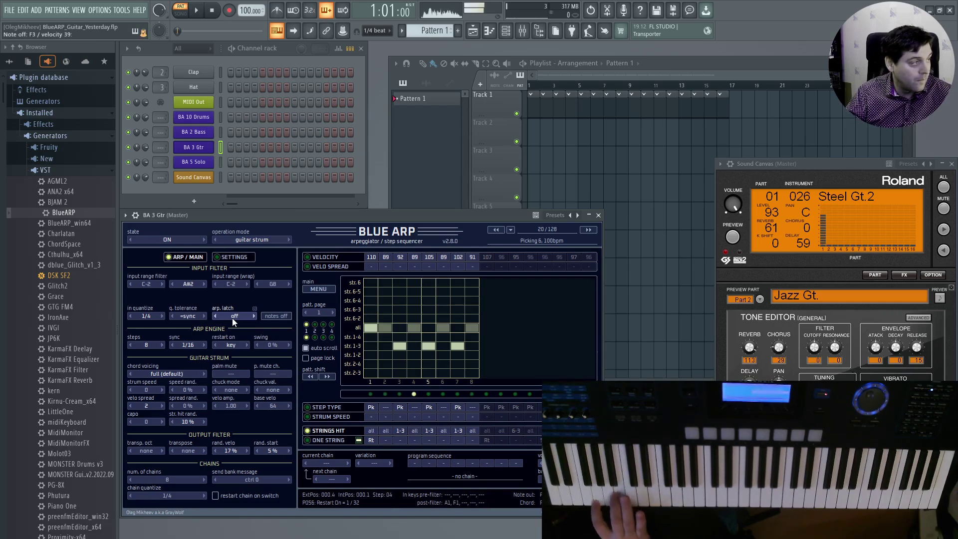
Select the MIDI Out channel for keyboard input and start pattern playback
{"action": "left_click", "coordinate": [220, 102]}
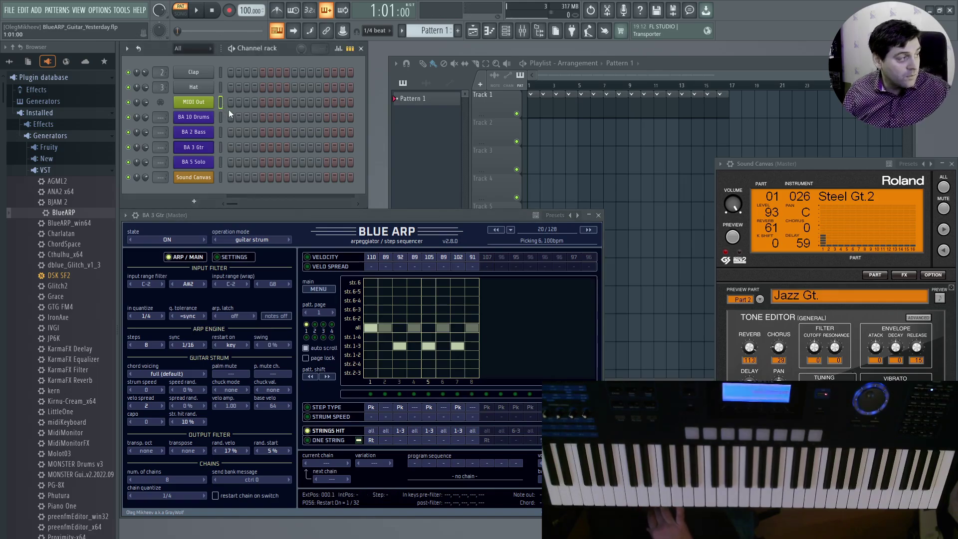
{"action": "key", "text": "space"}
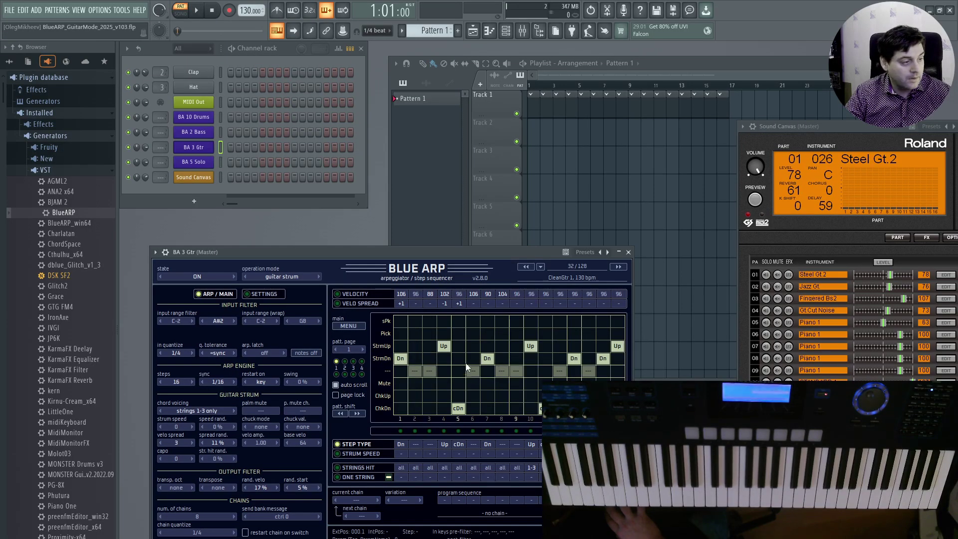
Look through the guitar programs 017 to 032 in BA 3 Gtr's program list, keeping the current program
{"action": "left_click", "coordinate": [541, 269]}
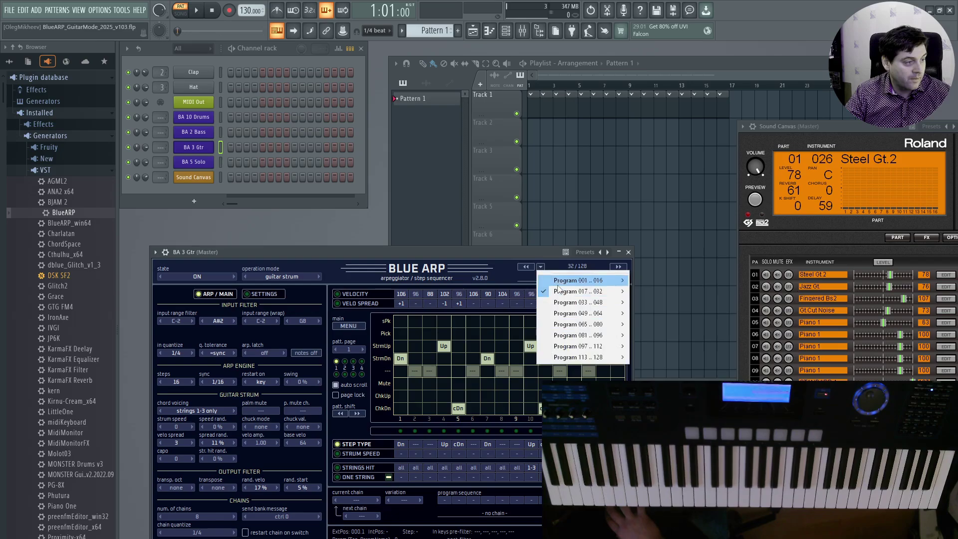
{"action": "mouse_move", "coordinate": [563, 295]}
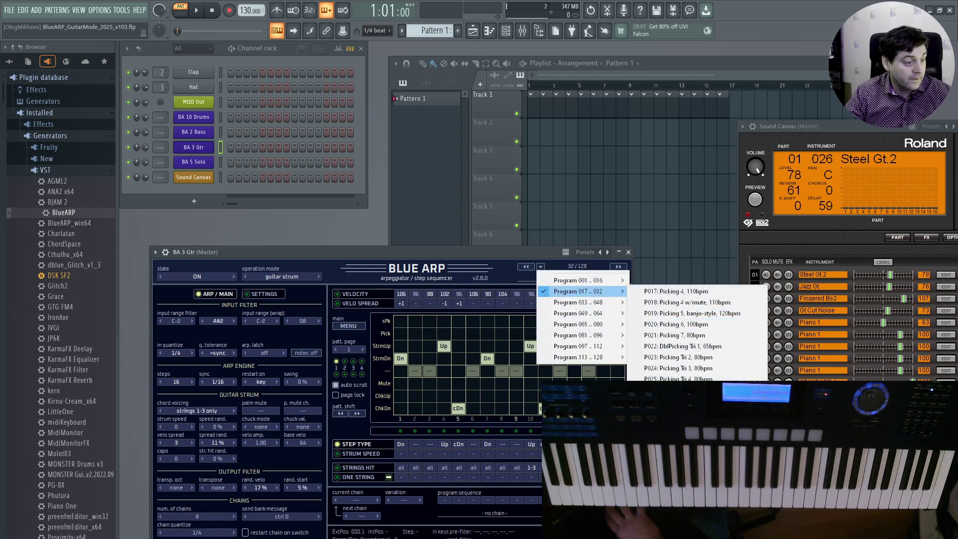
{"action": "left_click", "coordinate": [571, 260]}
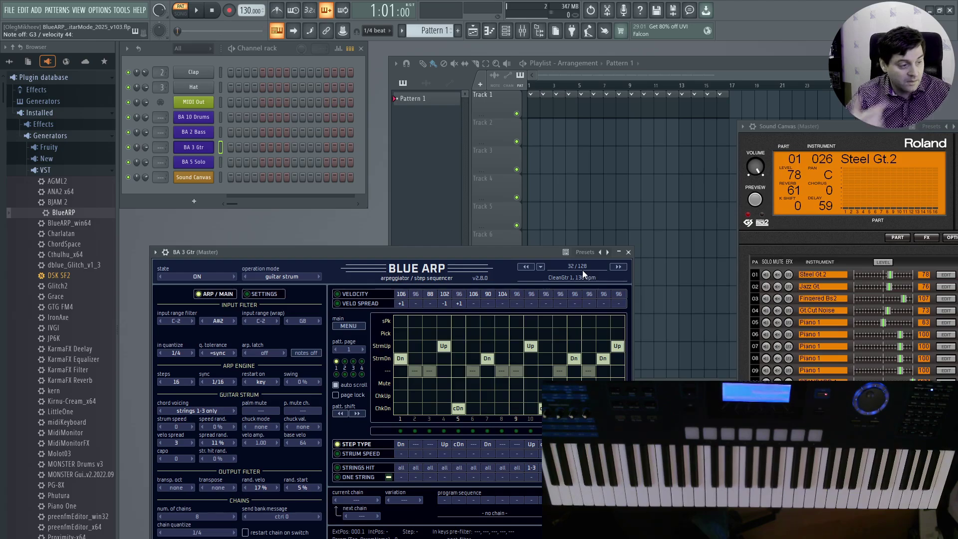
Try BA 3 Gtr's chord voicing at full (default), and return it to strings 1-3 only
{"action": "left_click", "coordinate": [203, 412]}
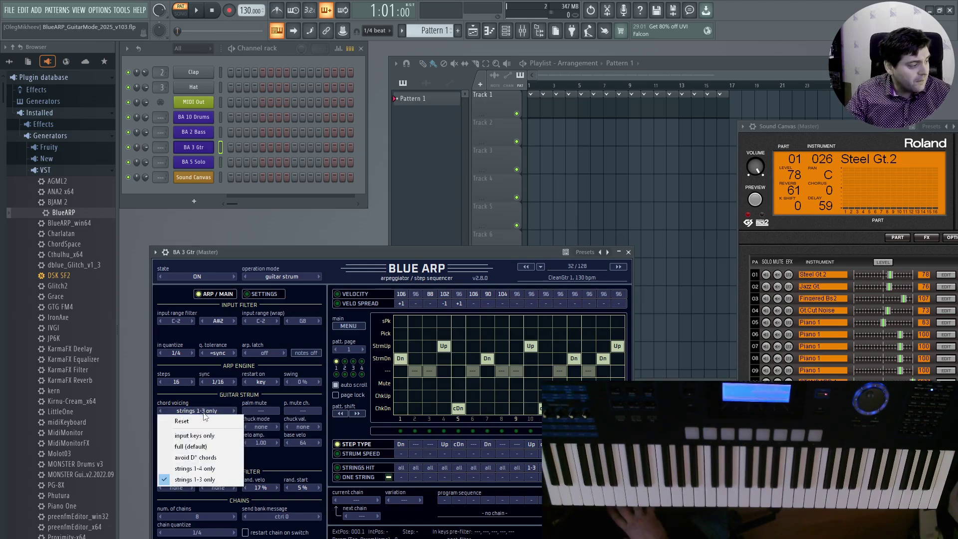
{"action": "left_click", "coordinate": [199, 448]}
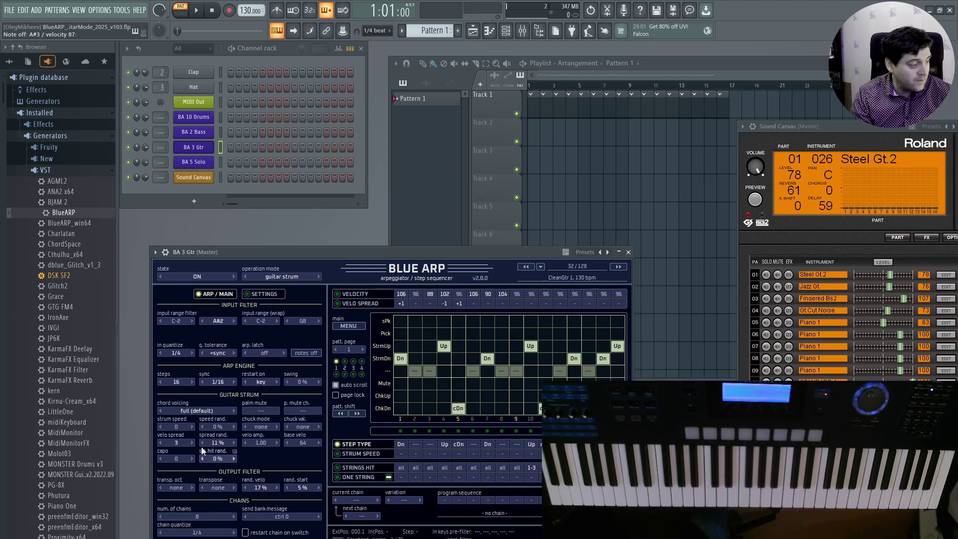
{"action": "left_click", "coordinate": [210, 411]}
{"action": "left_click", "coordinate": [202, 480]}
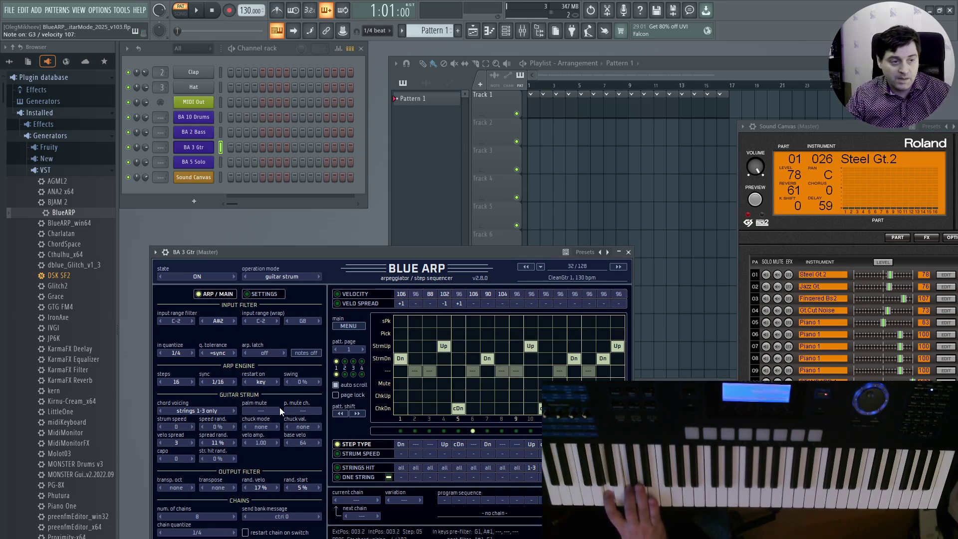
Compare the strings 1-4 only chord voicing on CleanGtr 1, and restore strings 1-3 only
{"action": "left_click", "coordinate": [197, 410]}
{"action": "left_click", "coordinate": [199, 468]}
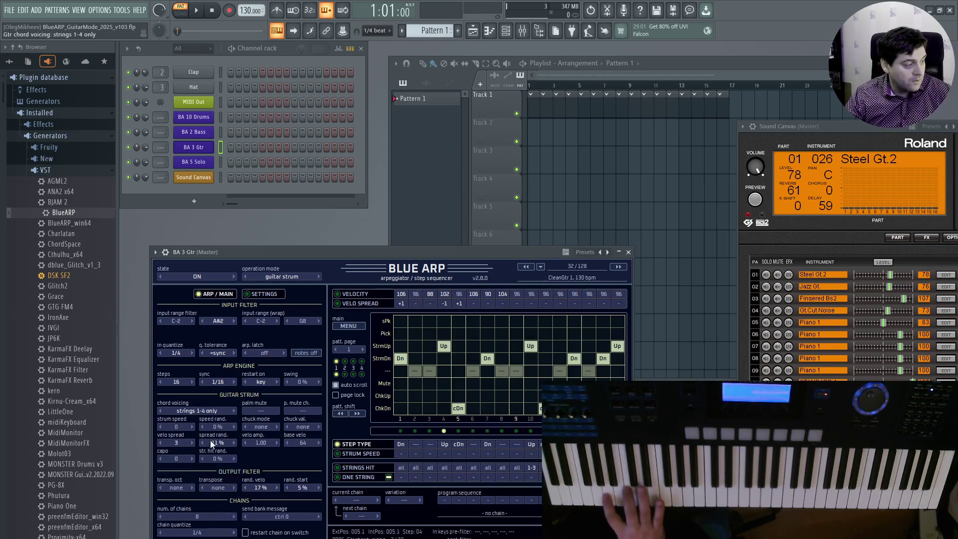
{"action": "left_click", "coordinate": [205, 411]}
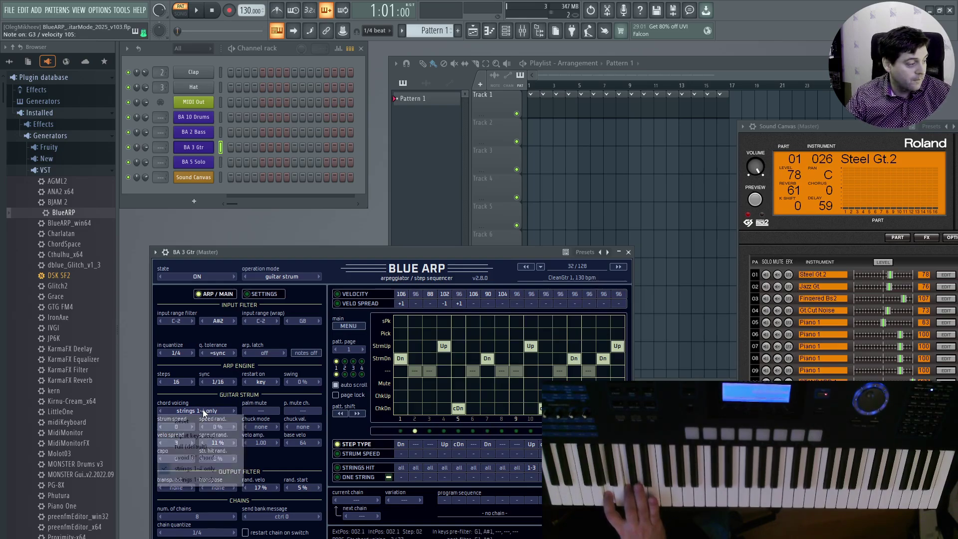
{"action": "left_click", "coordinate": [202, 480]}
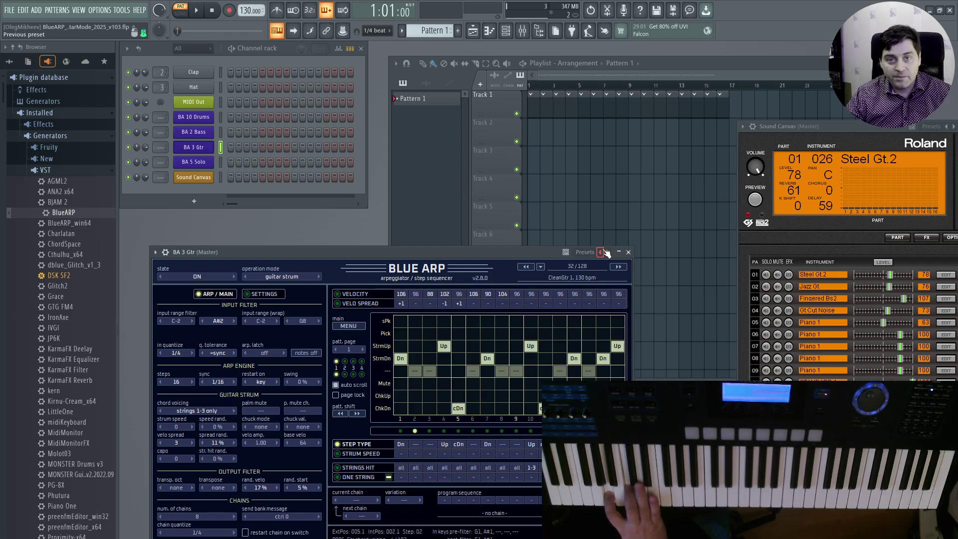
Step BA 3 Gtr forward through CleanGtr 2 and CleanGtr 3 to the CleanGtr 4, 130 bpm program
{"action": "left_click", "coordinate": [619, 267]}
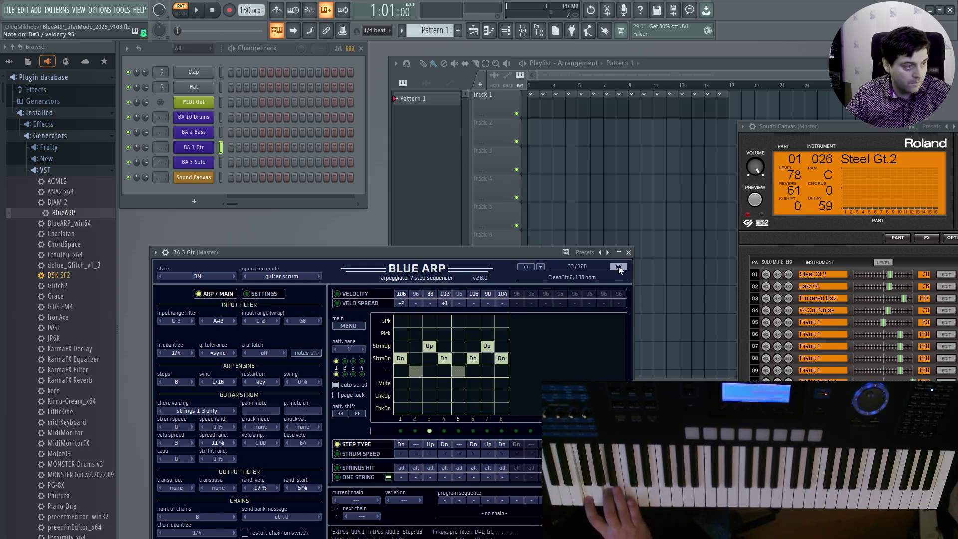
{"action": "left_click", "coordinate": [619, 267]}
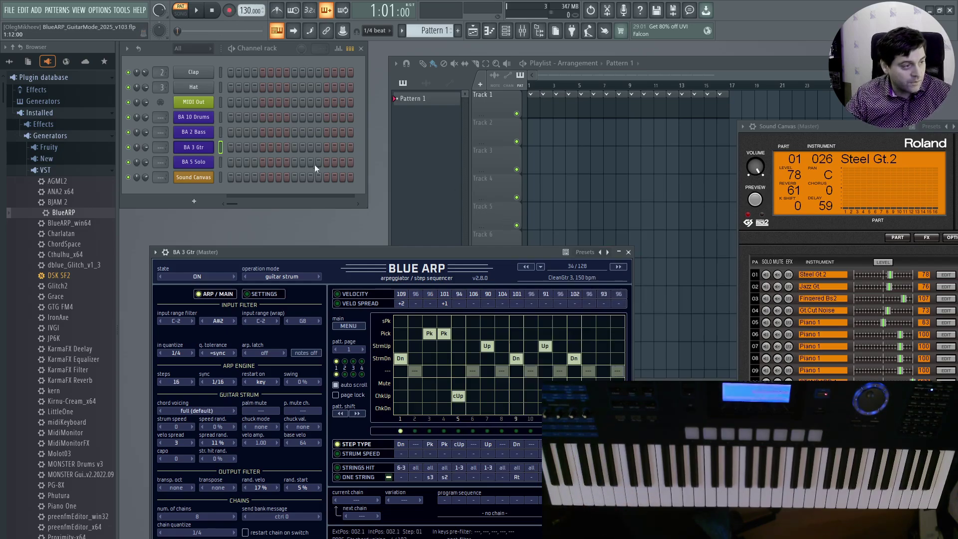
{"action": "left_click", "coordinate": [612, 265]}
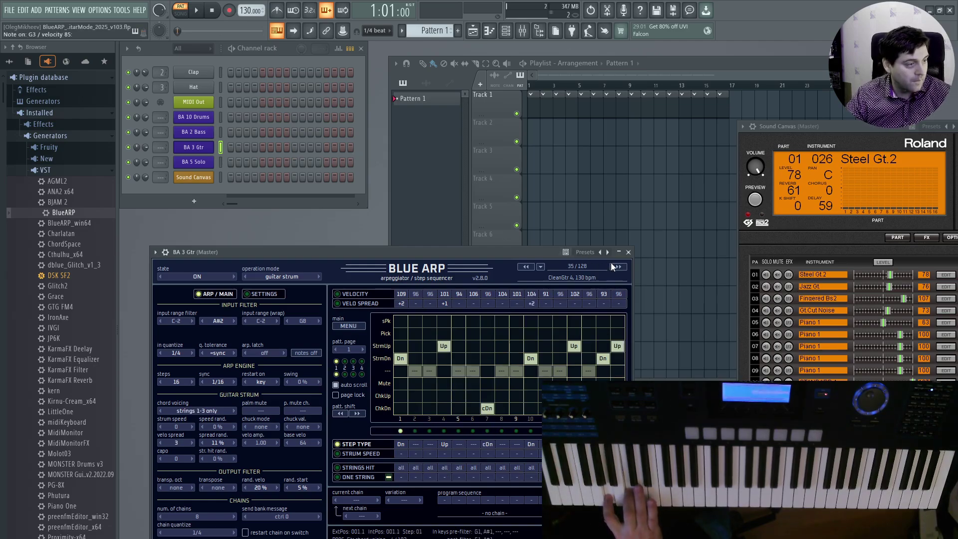
Start playback with MIDI Out selected, and load program P001: Basic 4x4 120bpm, main in BA 10 Drums
{"action": "left_click", "coordinate": [220, 103]}
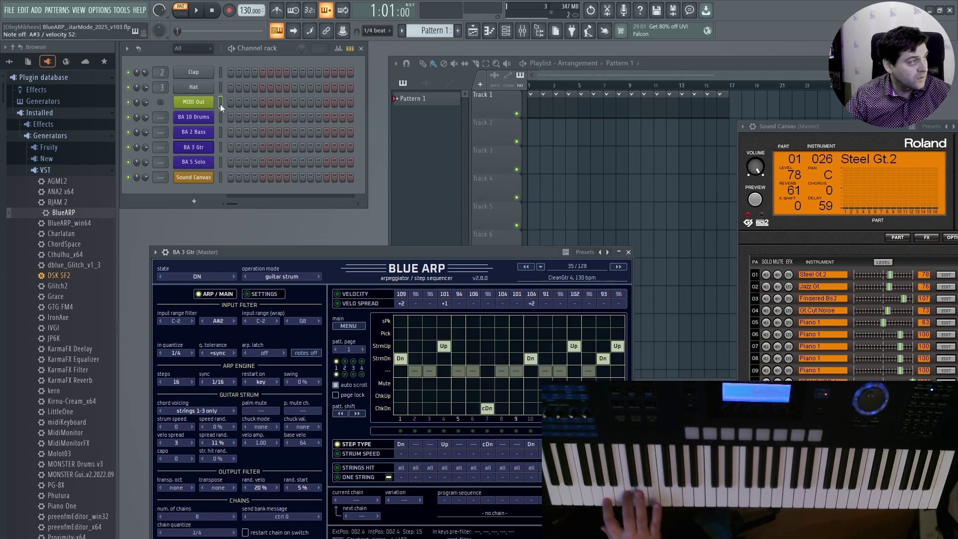
{"action": "left_click", "coordinate": [197, 11]}
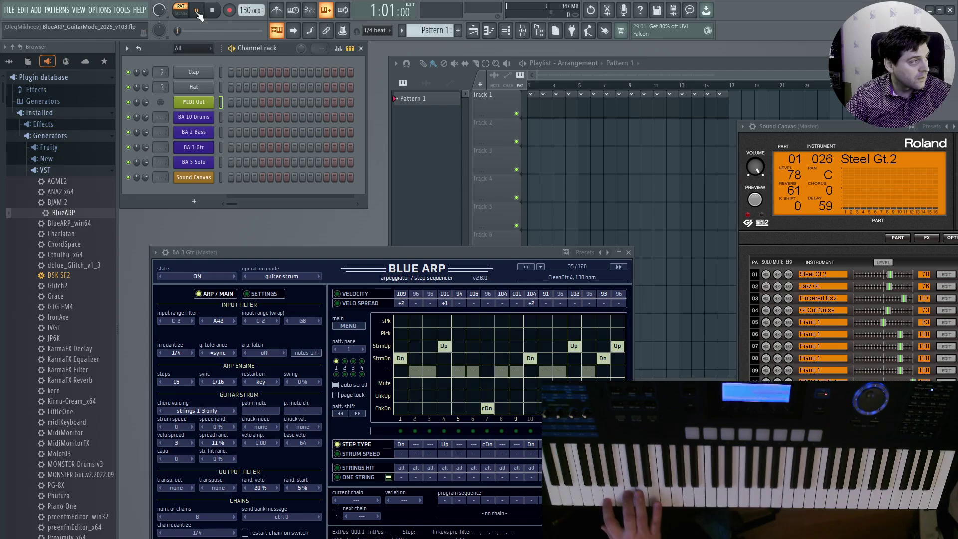
{"action": "left_click", "coordinate": [207, 119]}
{"action": "left_click", "coordinate": [575, 264]}
{"action": "mouse_move", "coordinate": [619, 278]}
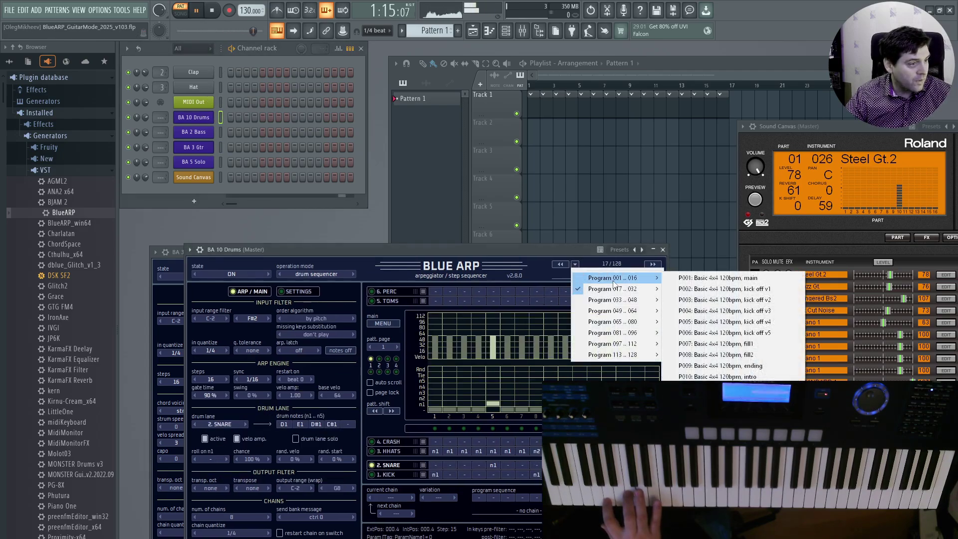
{"action": "left_click", "coordinate": [696, 279]}
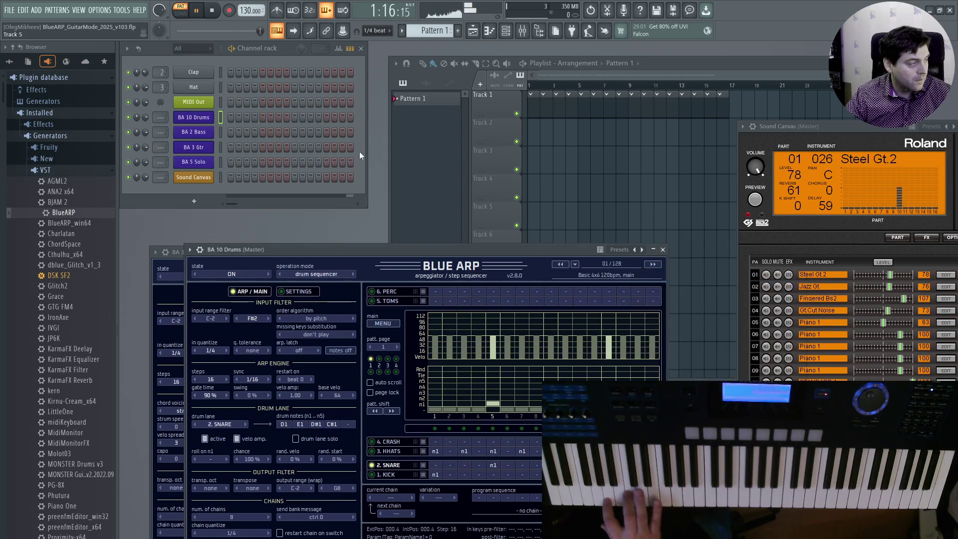
Audition the backing from the BA 2 Bass and MIDI Out channels, and stop playback
{"action": "left_click", "coordinate": [219, 132]}
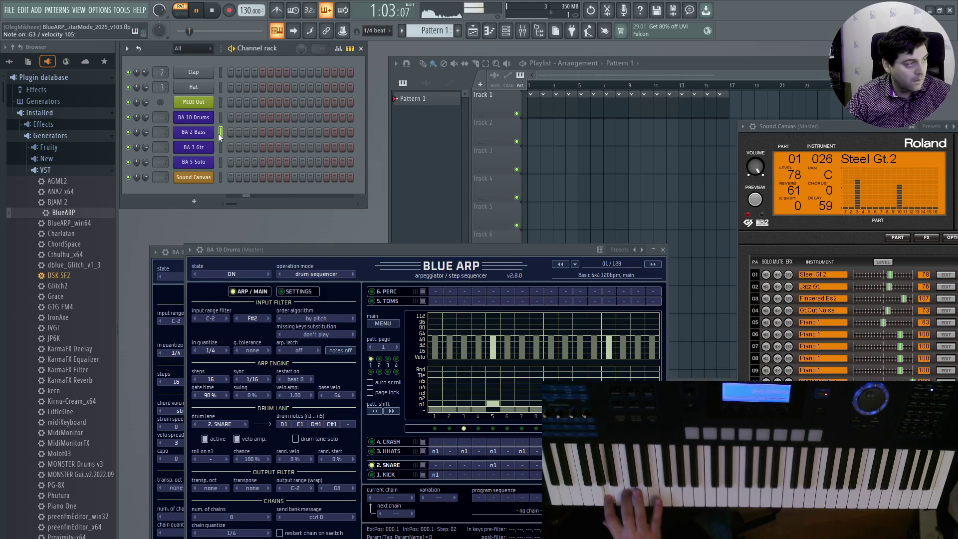
{"action": "left_click", "coordinate": [220, 102]}
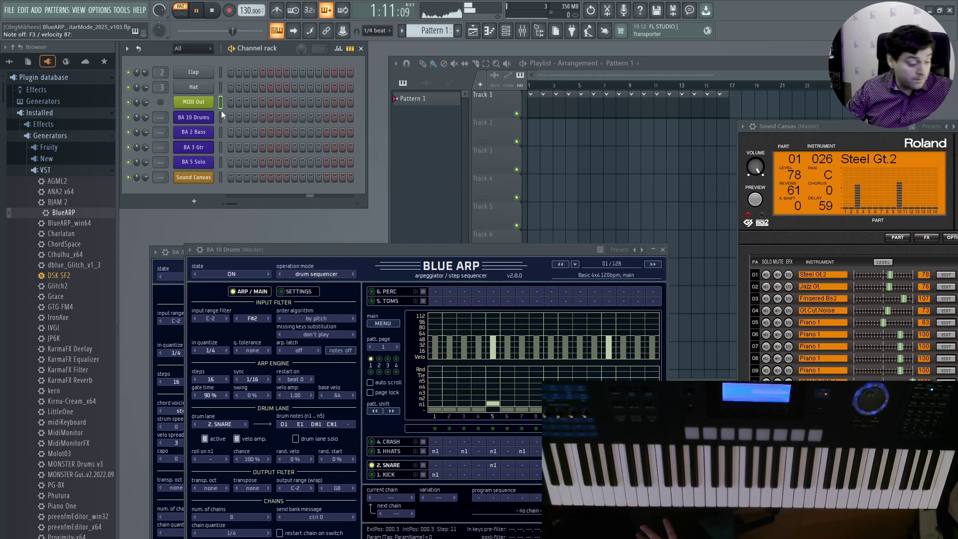
{"action": "key", "text": "space"}
Advance BA 3 Gtr to the CleanGtr 5, 90 bpm program and set the project tempo to 90 bpm
{"action": "left_click", "coordinate": [194, 147]}
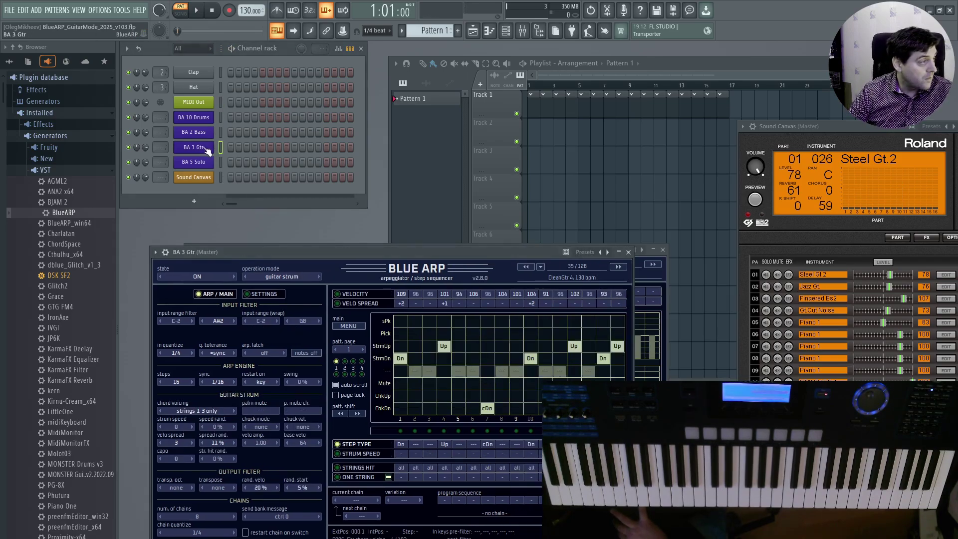
{"action": "left_click", "coordinate": [618, 267]}
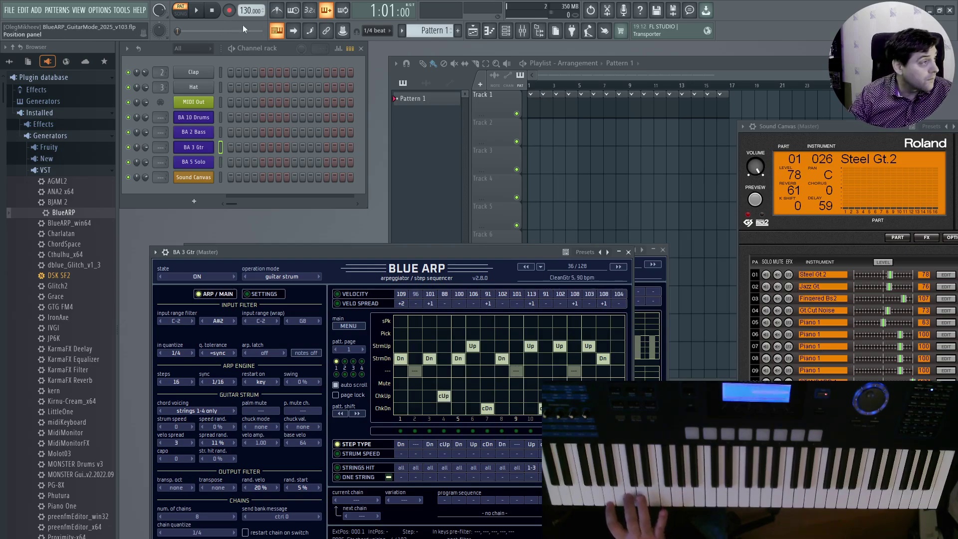
{"action": "left_click_drag", "start_coordinate": [251, 11], "coordinate": [251, 29]}
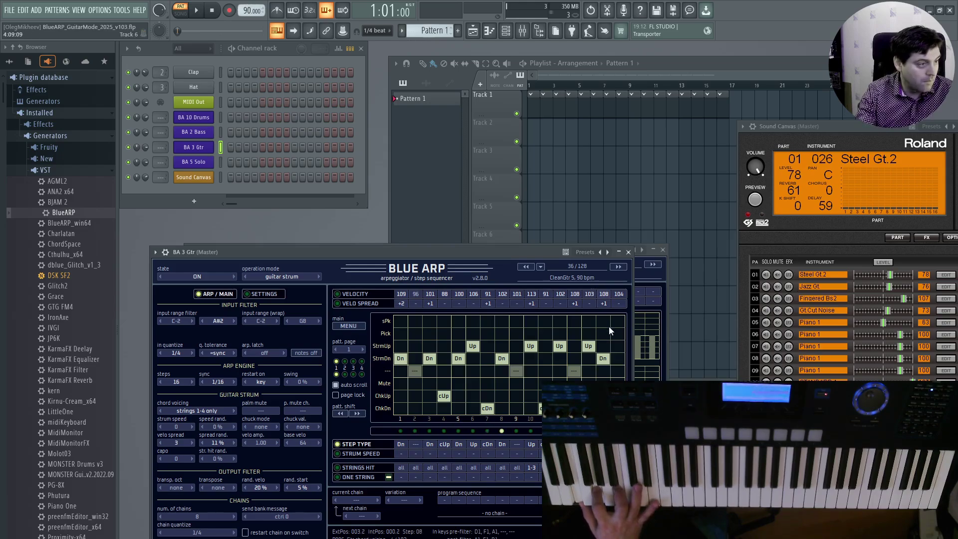
Try CleanGtr 6 Reggae with the project tempo at 100 bpm, and move on to CleanGtr 7 Reggae at 120 bpm
{"action": "left_click", "coordinate": [617, 267]}
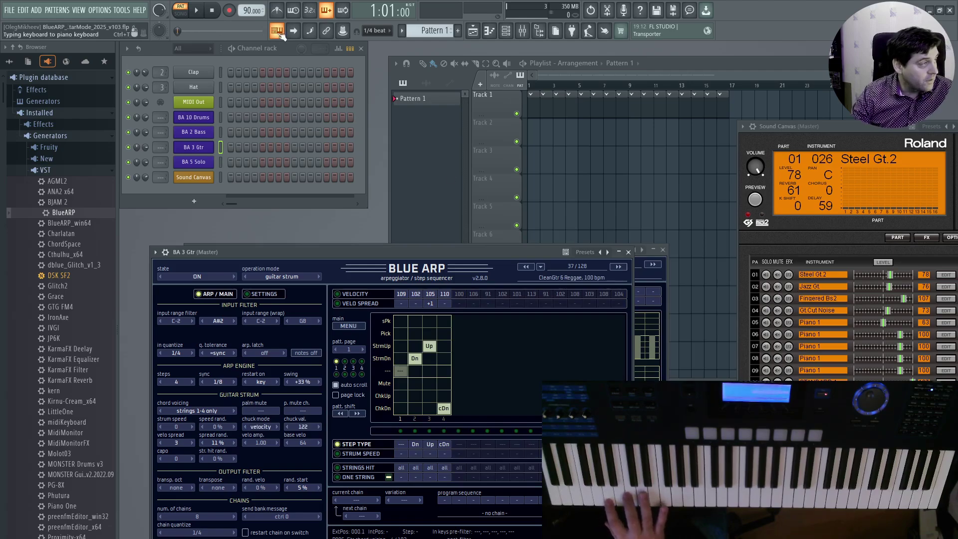
{"action": "left_click_drag", "start_coordinate": [253, 11], "coordinate": [252, 4]}
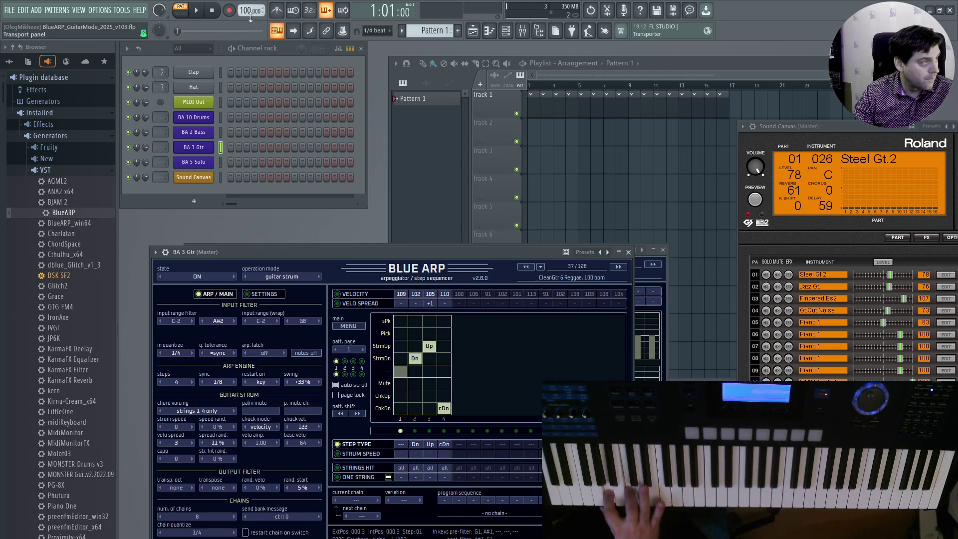
{"action": "left_click_drag", "start_coordinate": [247, 11], "coordinate": [248, 8]}
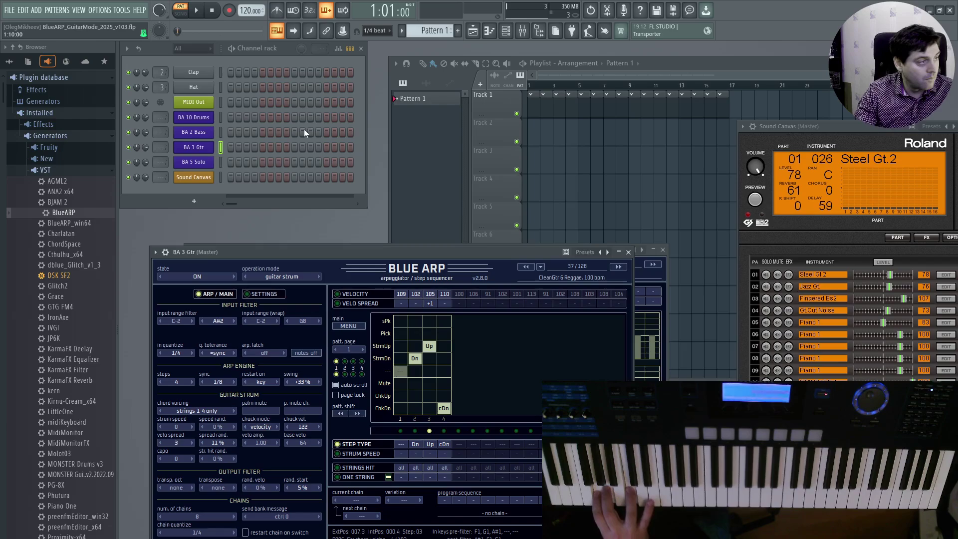
{"action": "left_click", "coordinate": [617, 268]}
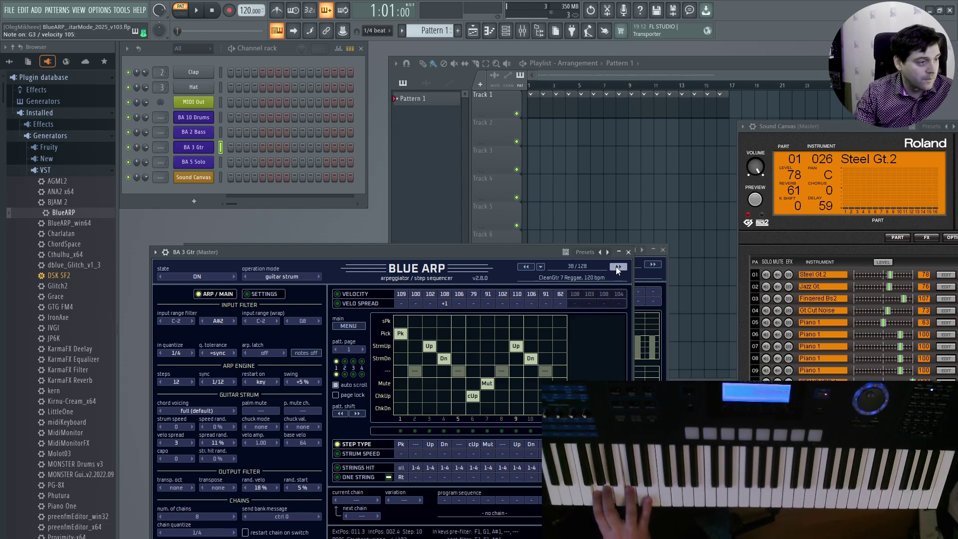
Advance BA 3 Gtr to the CleanGtr 8 Reggae, 120 bpm program and load Reggae Bass 1, 100 bpm in BA 2 Bass
{"action": "left_click", "coordinate": [618, 268]}
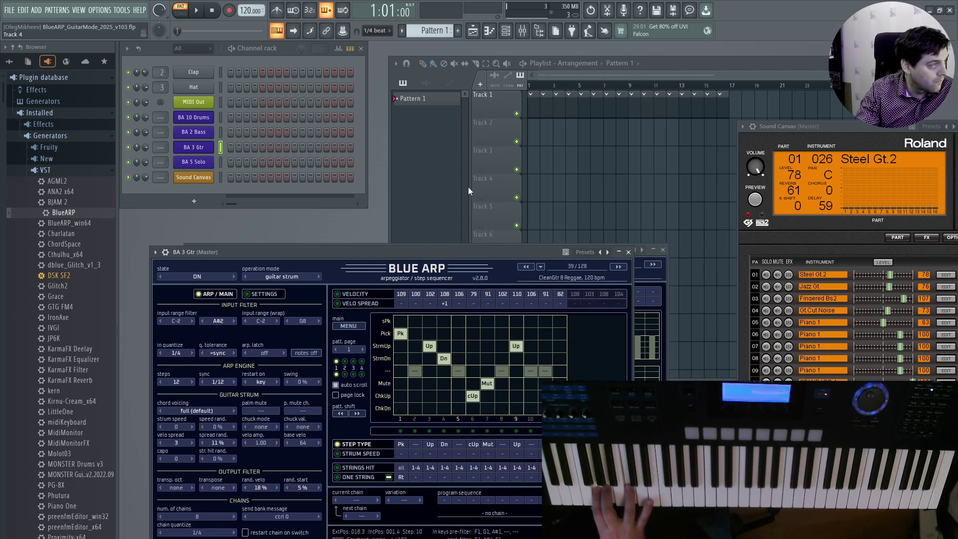
{"action": "left_click", "coordinate": [202, 133]}
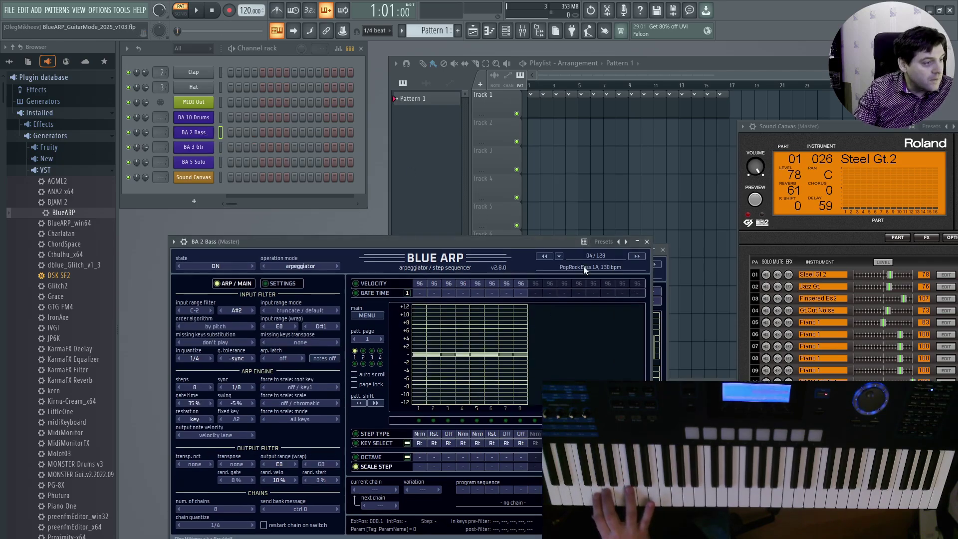
{"action": "left_click", "coordinate": [559, 256]}
{"action": "mouse_move", "coordinate": [579, 292]}
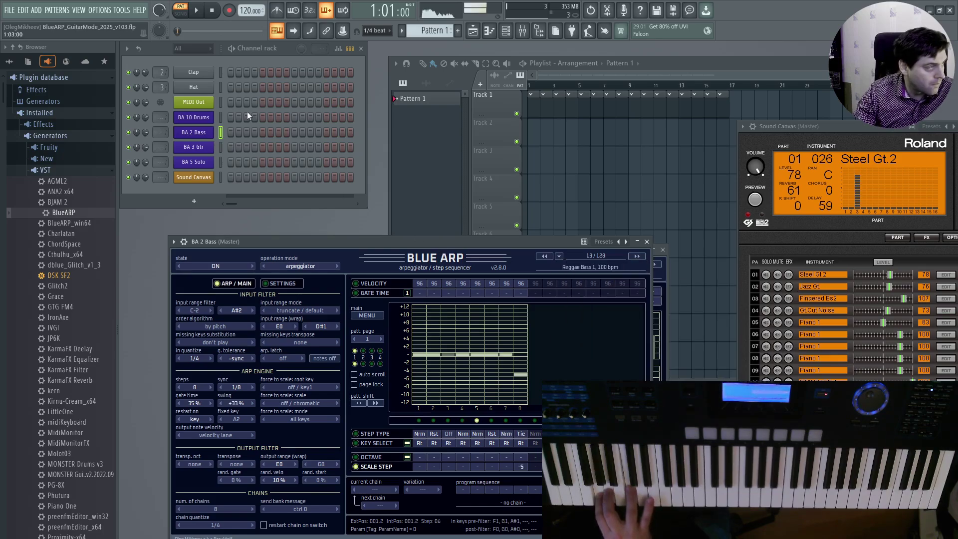
Load the Triplet 105bpm, main v1 program in BA 10 Drums, and audition the backing from the MIDI Out channel
{"action": "left_click", "coordinate": [206, 121]}
{"action": "left_click", "coordinate": [206, 121]}
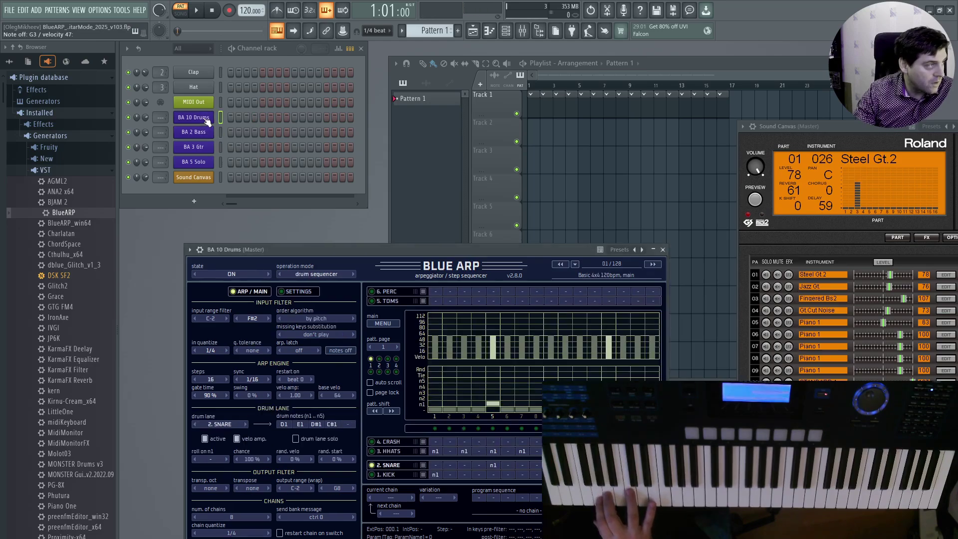
{"action": "left_click", "coordinate": [574, 264]}
{"action": "mouse_move", "coordinate": [597, 293]}
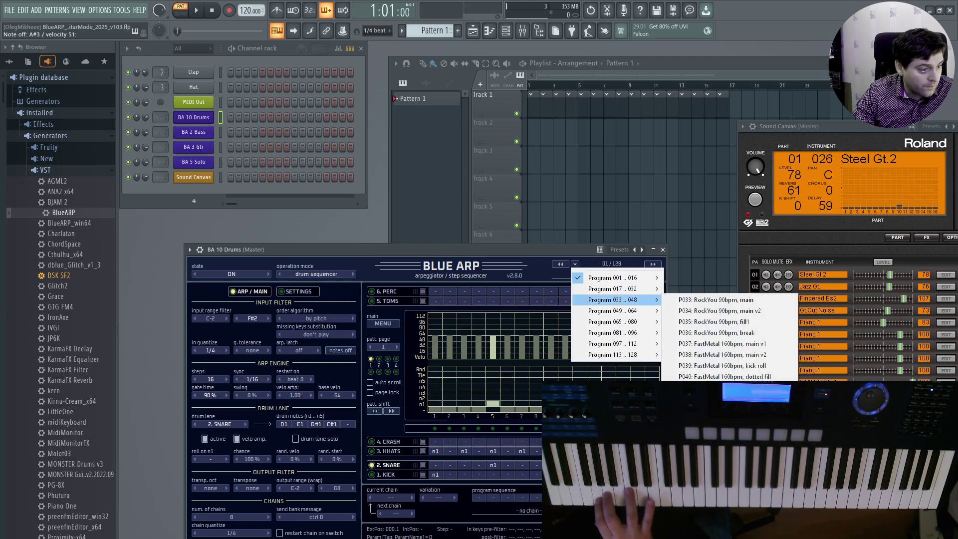
{"action": "left_click", "coordinate": [709, 376]}
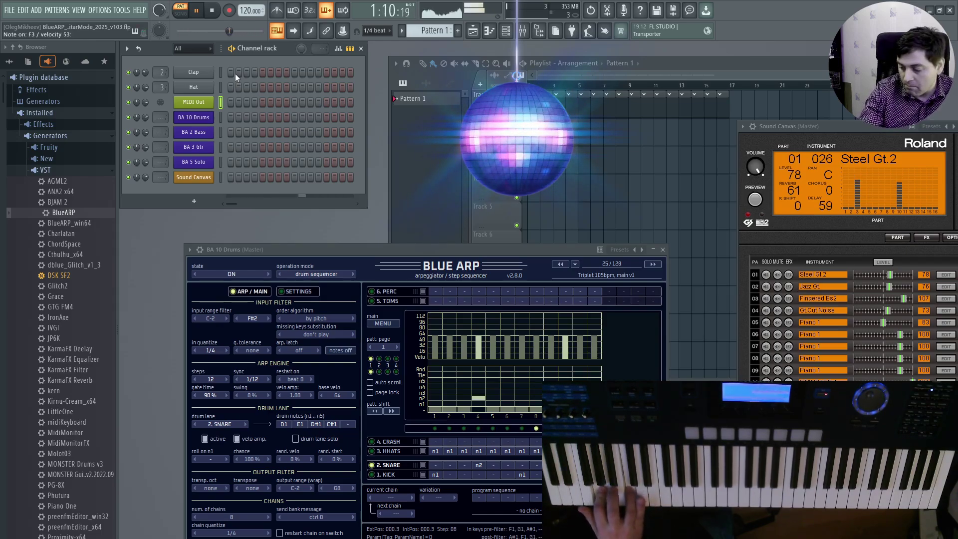
{"action": "key", "text": "space"}
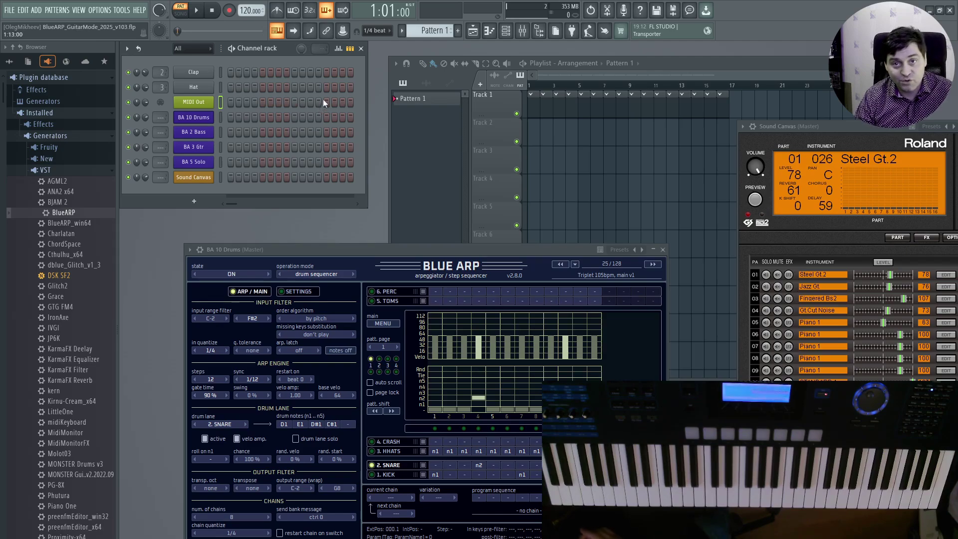
Review the guitar programs in BA 3 Gtr's program list, including groups 033–048 and 001–016, and close the list
{"action": "left_click", "coordinate": [575, 264]}
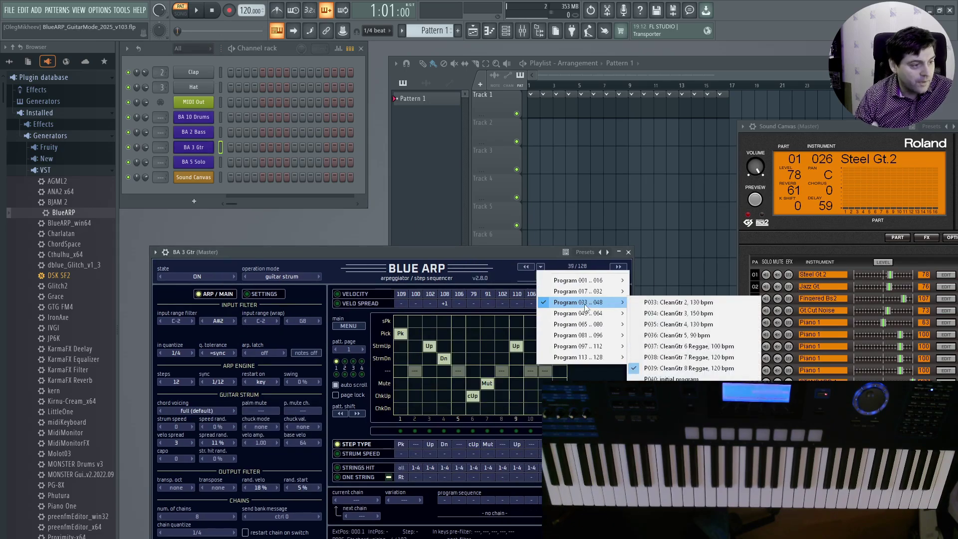
{"action": "mouse_move", "coordinate": [582, 295]}
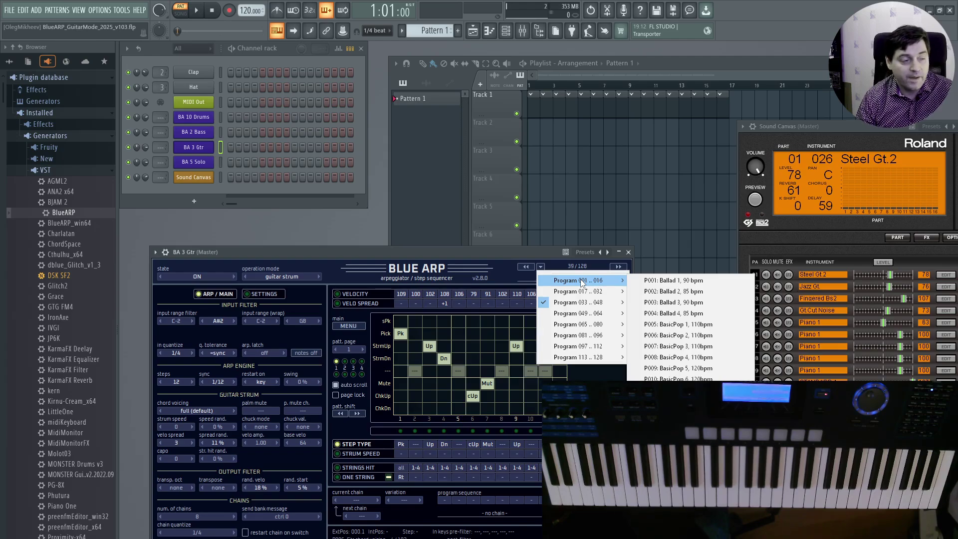
{"action": "left_click", "coordinate": [537, 250]}
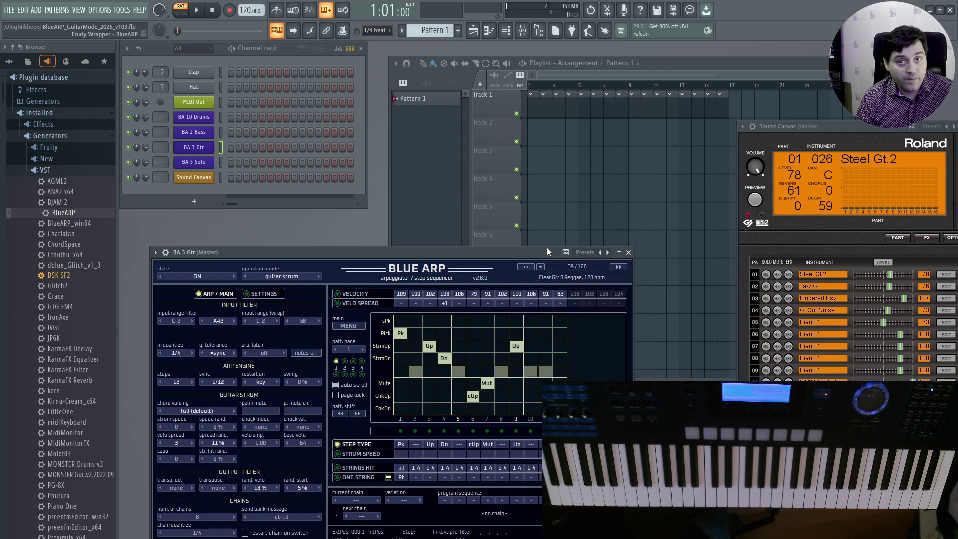
Open the BlueARP_Guitar_SultansOfSwing project without saving the current one, and play it with MIDI Out selected
{"action": "key", "text": "ctrl+o"}
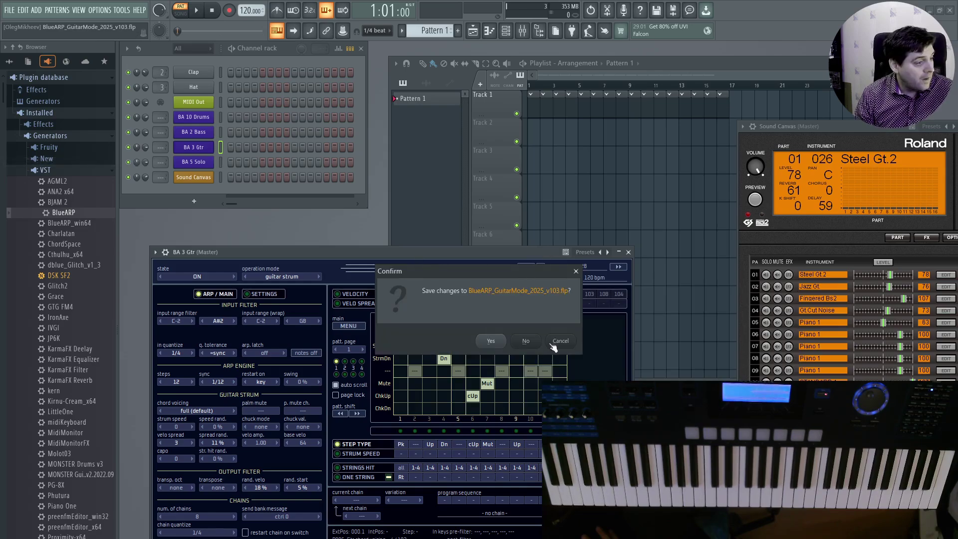
{"action": "left_click", "coordinate": [534, 339]}
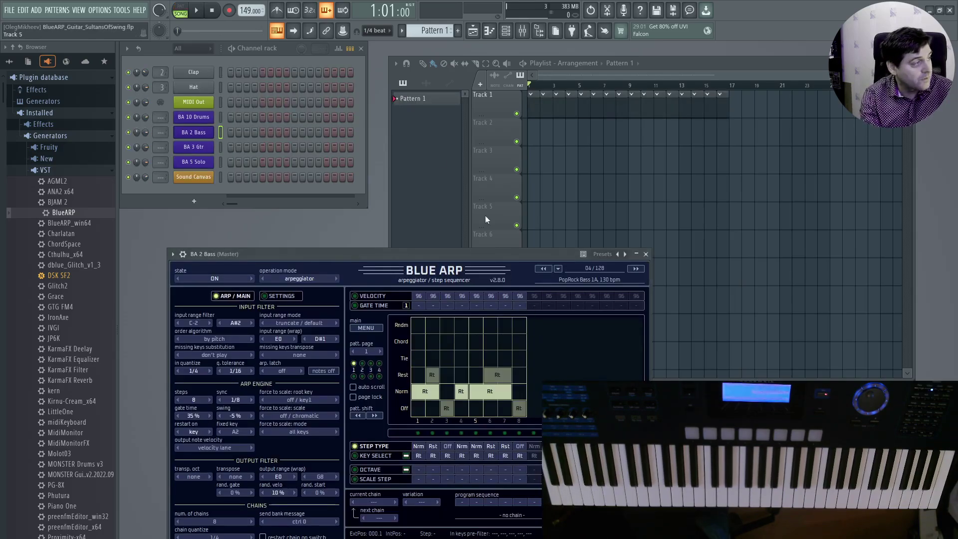
{"action": "left_click", "coordinate": [232, 107]}
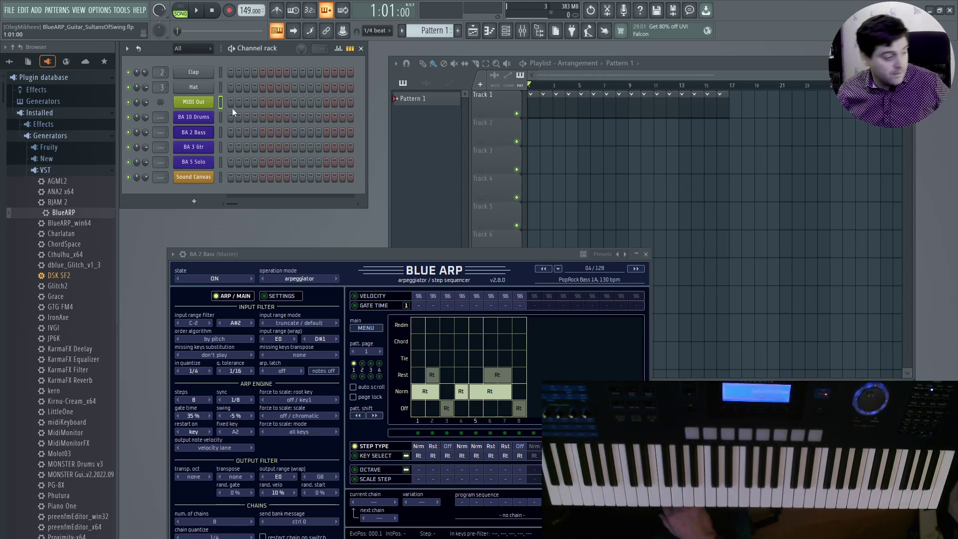
{"action": "key", "text": "space"}
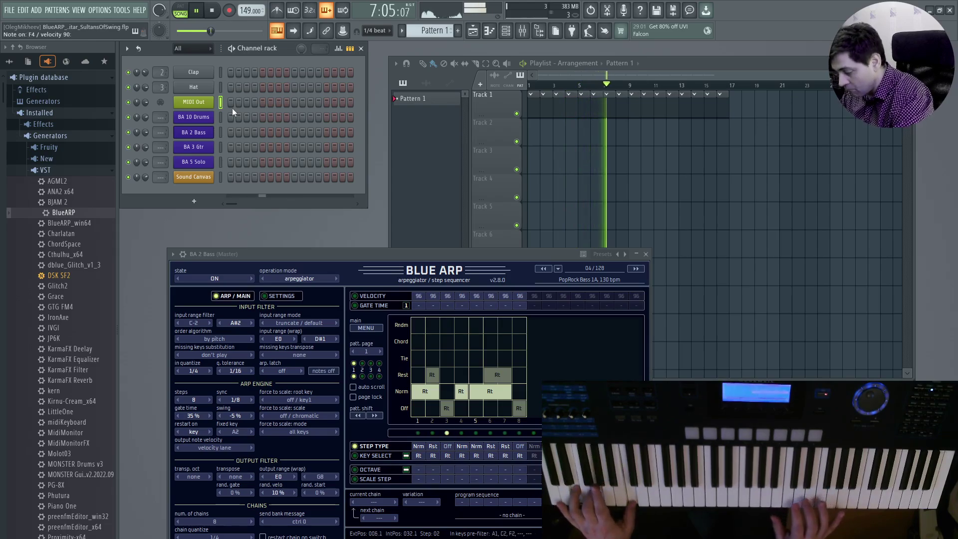
{"action": "key", "text": "space"}
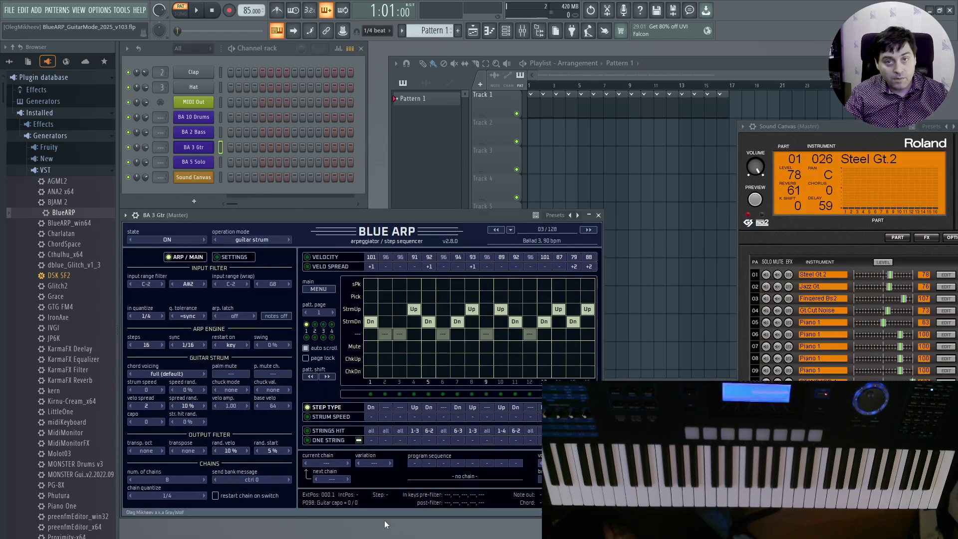
Compare the Ballad 3 strumming in BA 3 Gtr with capo 1 and capo 0, leaving the capo at 0
{"action": "left_click", "coordinate": [161, 422]}
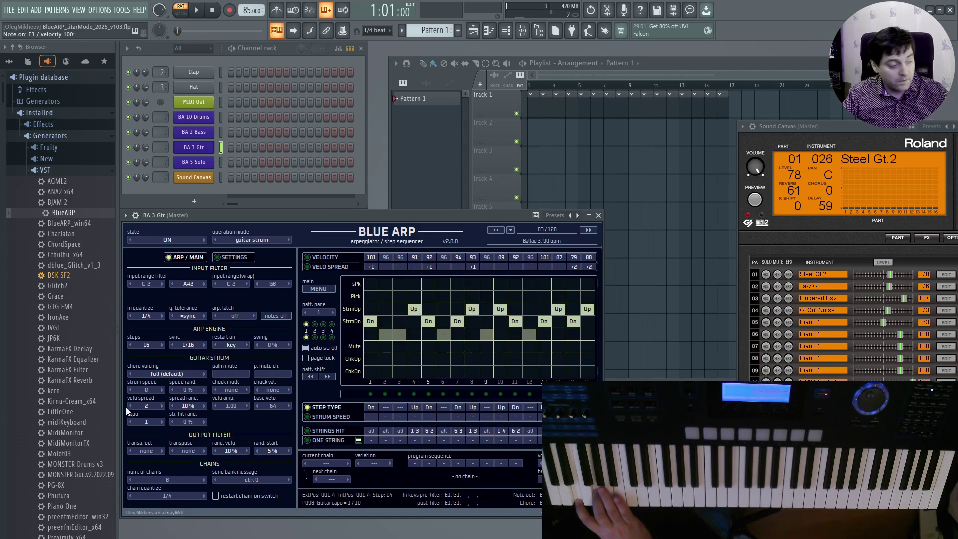
{"action": "left_click", "coordinate": [131, 422]}
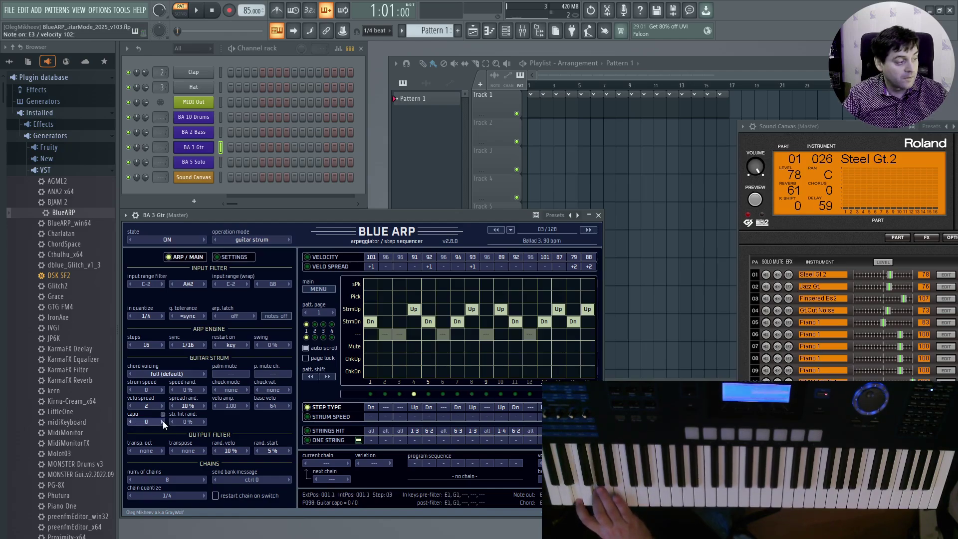
{"action": "left_click", "coordinate": [162, 422]}
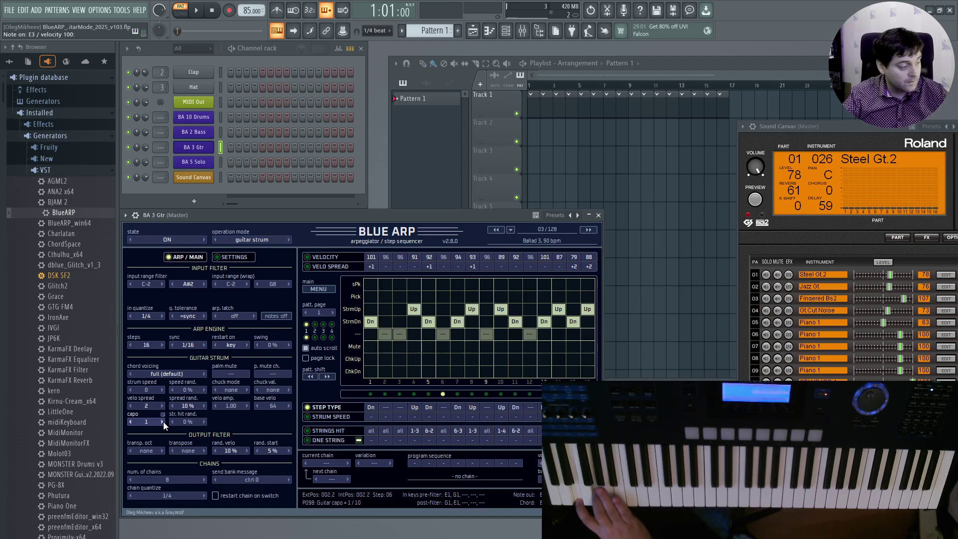
{"action": "left_click", "coordinate": [131, 422]}
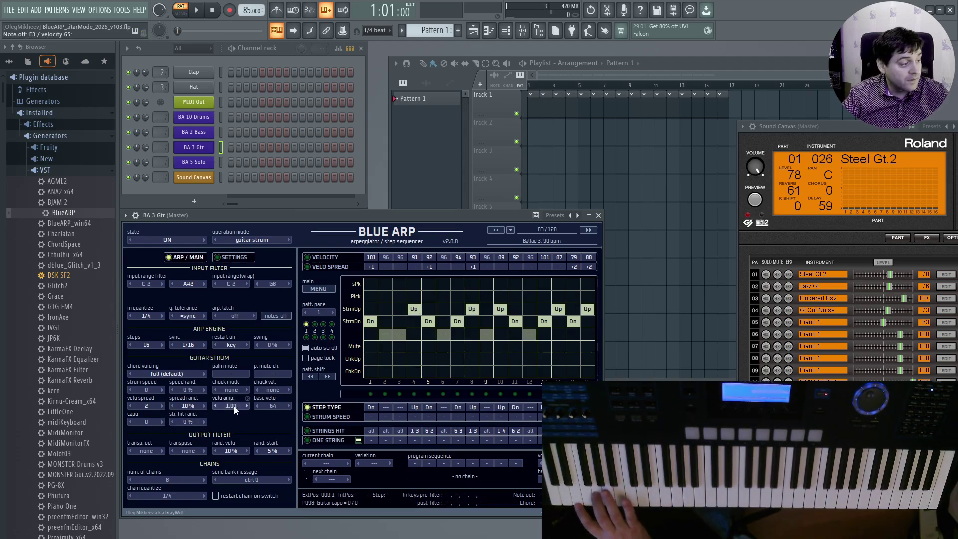
Check the velo amp. entry in the BlueARP manual, and set BA 3 Gtr's velo amp. to 0.00 and base velo to 96
{"action": "key", "text": "alt+Tab"}
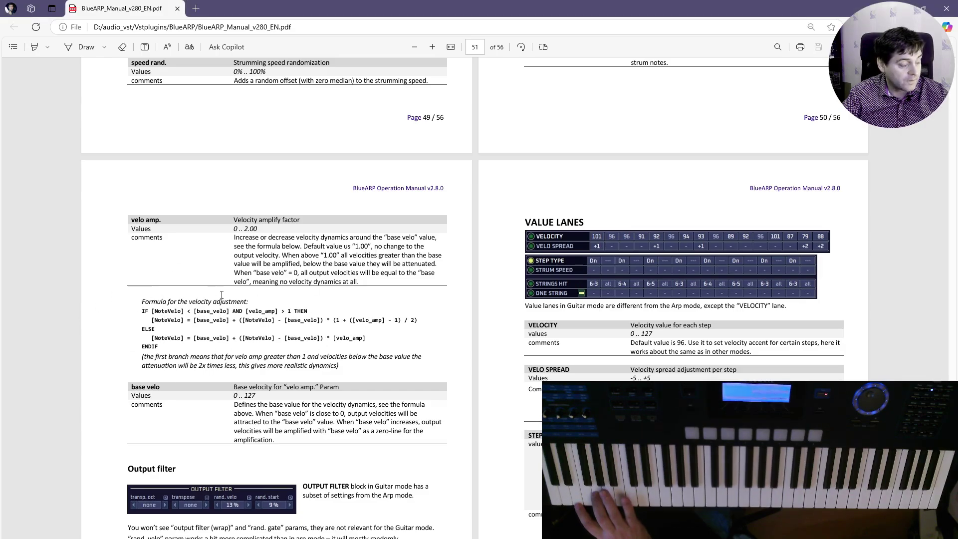
{"action": "key", "text": "alt+Tab"}
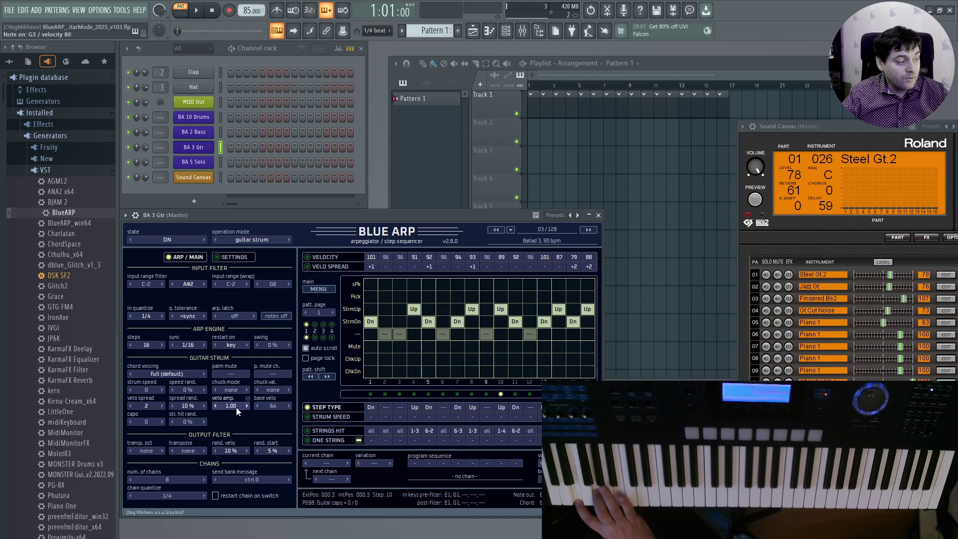
{"action": "left_click_drag", "start_coordinate": [233, 409], "coordinate": [263, 424]}
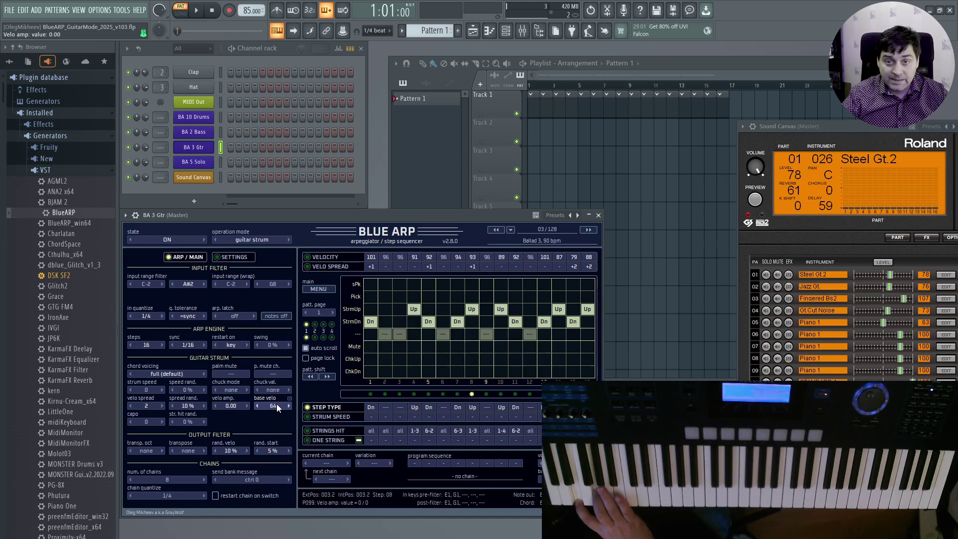
{"action": "left_click_drag", "start_coordinate": [276, 403], "coordinate": [283, 362]}
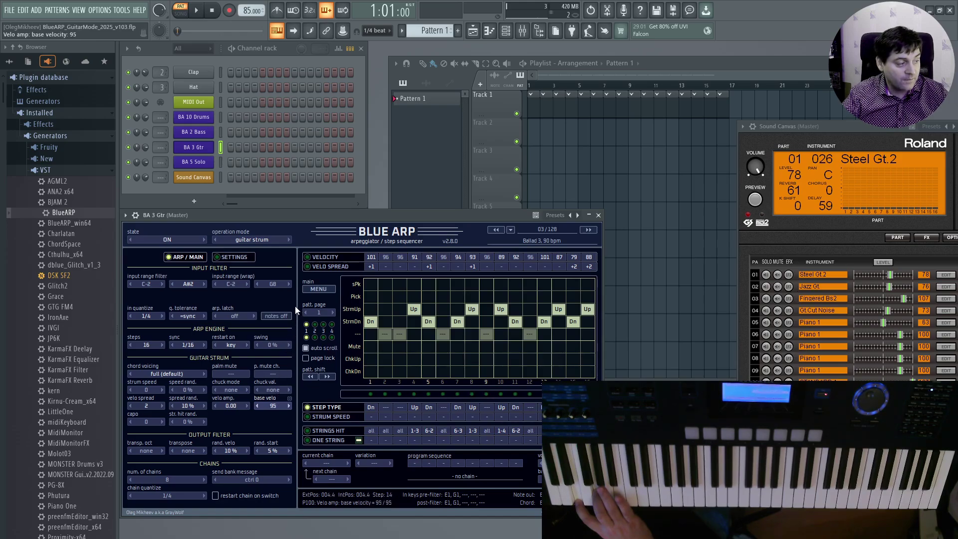
{"action": "left_click_drag", "start_coordinate": [295, 306], "coordinate": [294, 303]}
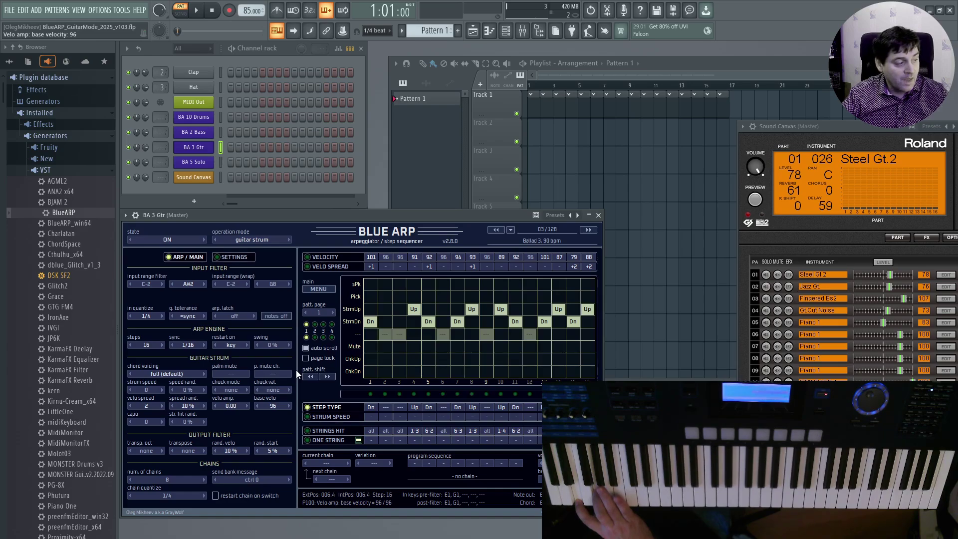
Show the velocity lane and raise velo amp. through 0.80 and 1.12 to 1.42 while holding a chord
{"action": "left_click_drag", "start_coordinate": [235, 406], "coordinate": [242, 364]}
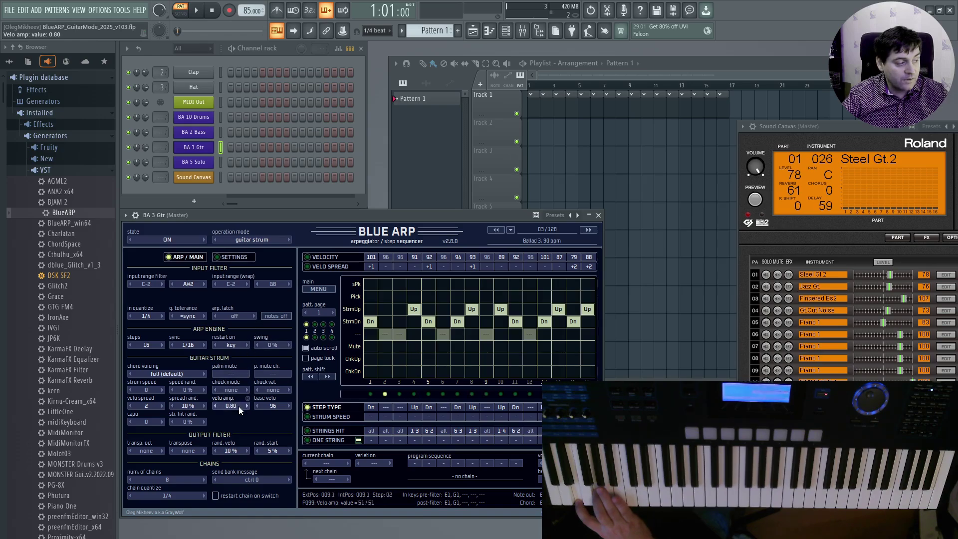
{"action": "left_click_drag", "start_coordinate": [244, 373], "coordinate": [252, 351]}
{"action": "left_click", "coordinate": [325, 259]}
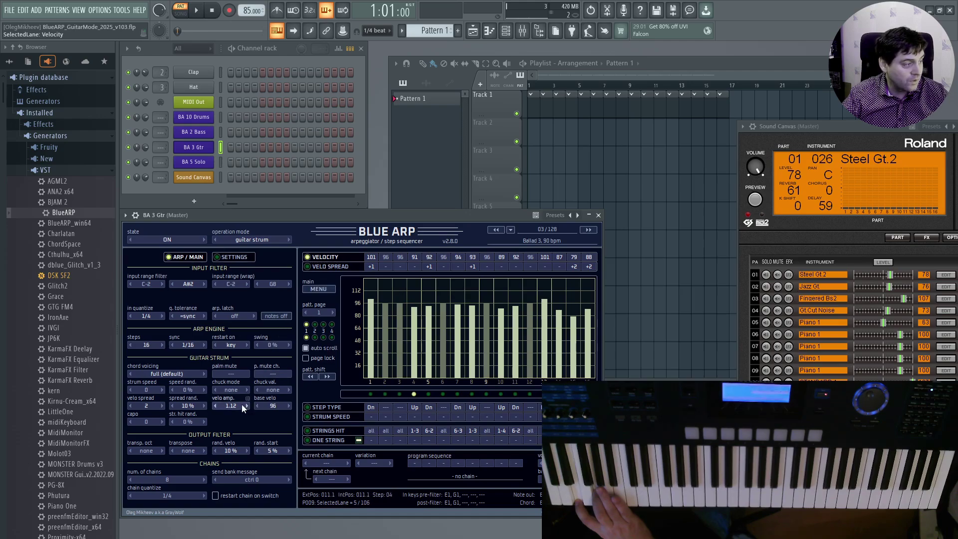
{"action": "left_click_drag", "start_coordinate": [242, 405], "coordinate": [242, 380]}
{"action": "mouse_move", "coordinate": [252, 316]}
{"action": "left_mouse_down"}
{"action": "mouse_move", "coordinate": [256, 298]}
{"action": "mouse_move", "coordinate": [260, 323]}
{"action": "left_mouse_up"}
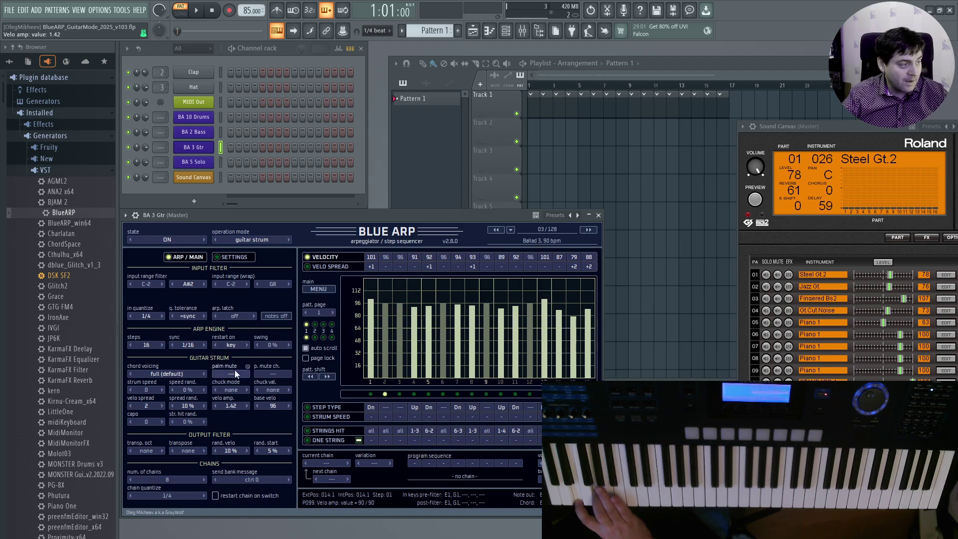
Lower BA 3 Gtr's velo amp. to 1.02 and set base velo to 64
{"action": "left_click_drag", "start_coordinate": [240, 407], "coordinate": [243, 493]}
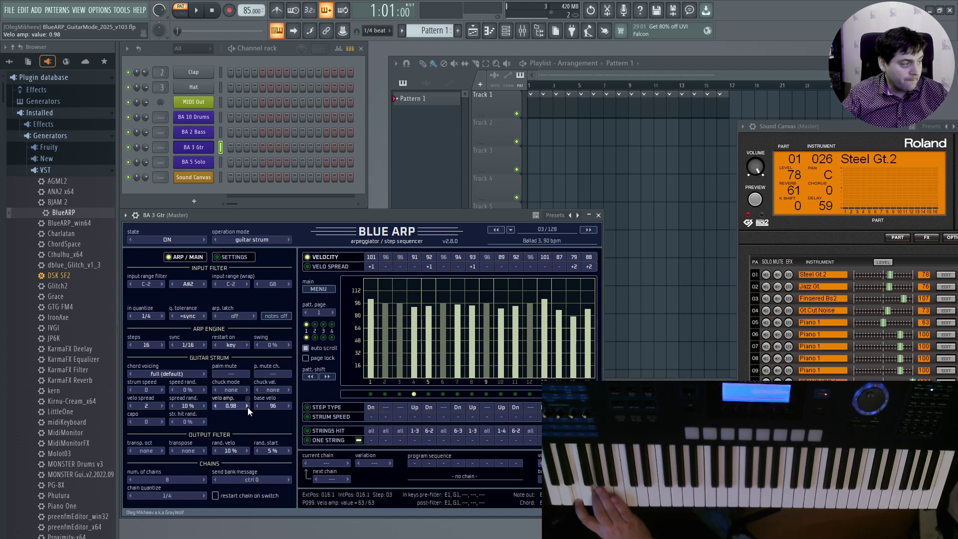
{"action": "left_click_drag", "start_coordinate": [274, 406], "coordinate": [279, 449]}
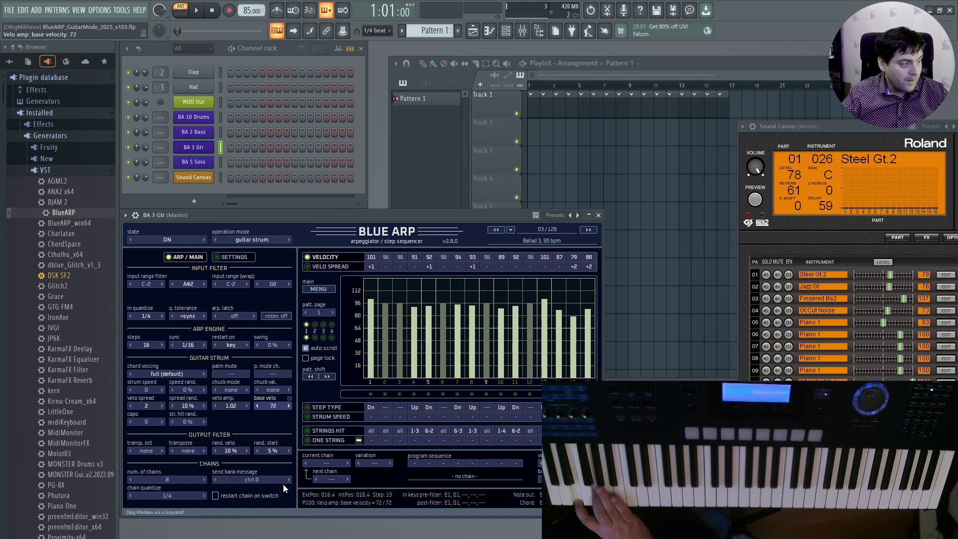
{"action": "left_click_drag", "start_coordinate": [283, 484], "coordinate": [281, 509]}
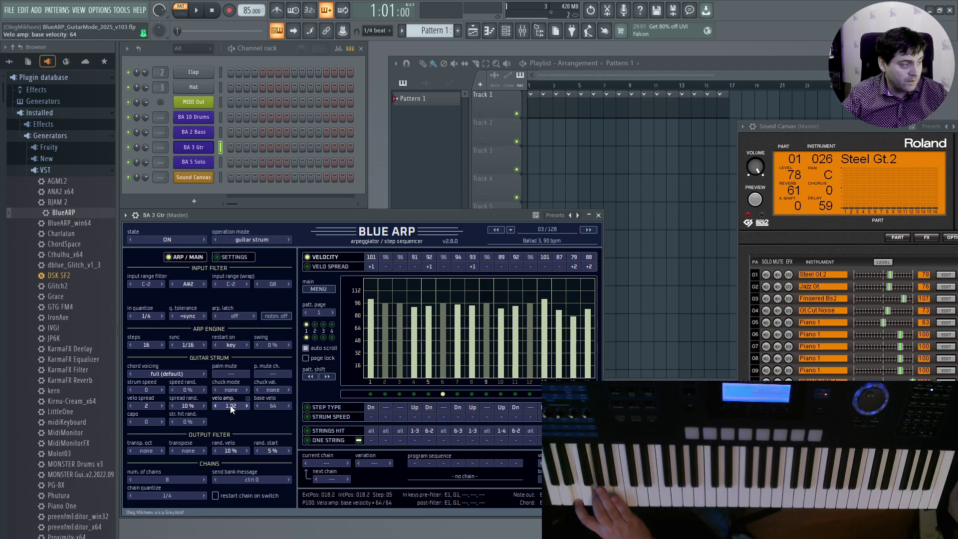
Audition velo amp. at 2.00, 0.30, 0.97, 1.50 and 1.34 on the held chord, and return it to 1.00
{"action": "left_click_drag", "start_coordinate": [229, 405], "coordinate": [264, 261]}
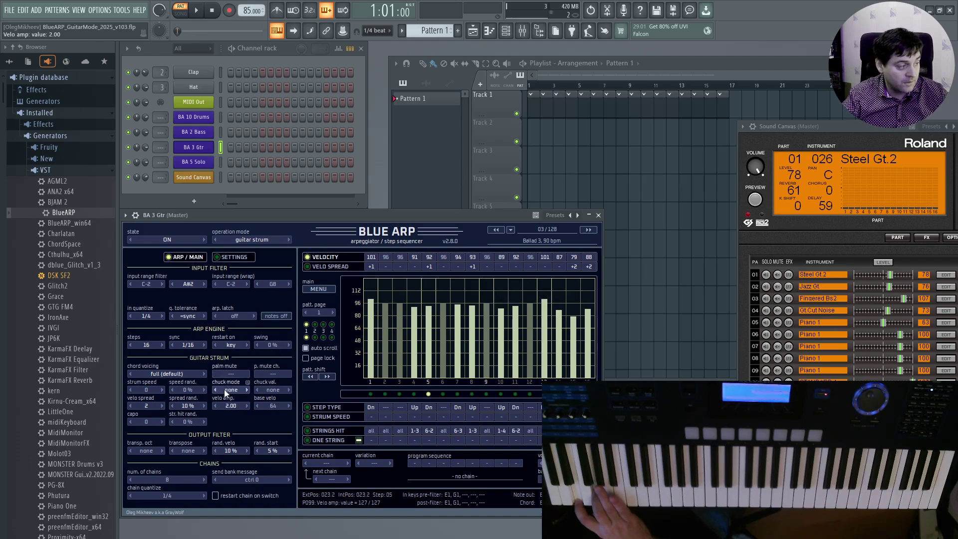
{"action": "left_click_drag", "start_coordinate": [243, 391], "coordinate": [341, 536]}
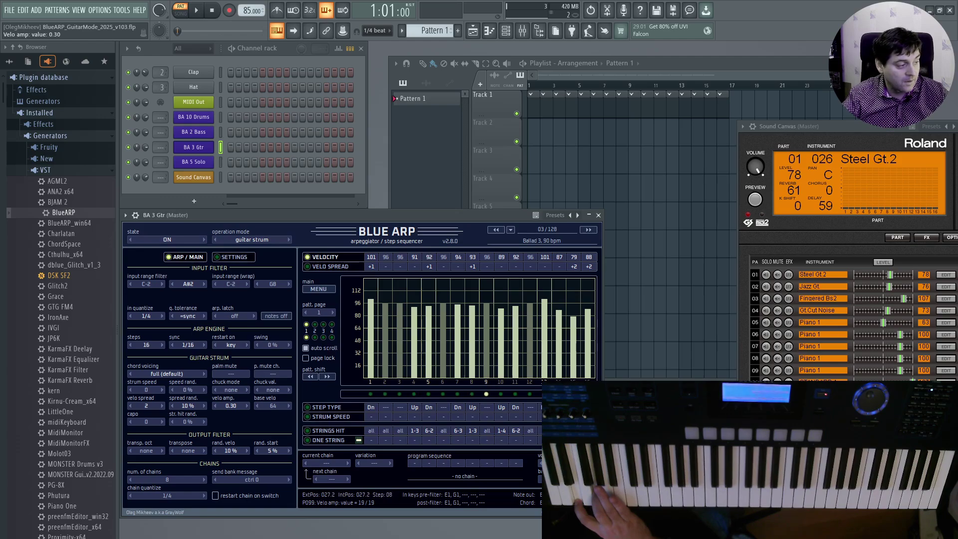
{"action": "left_click_drag", "start_coordinate": [234, 409], "coordinate": [235, 277]}
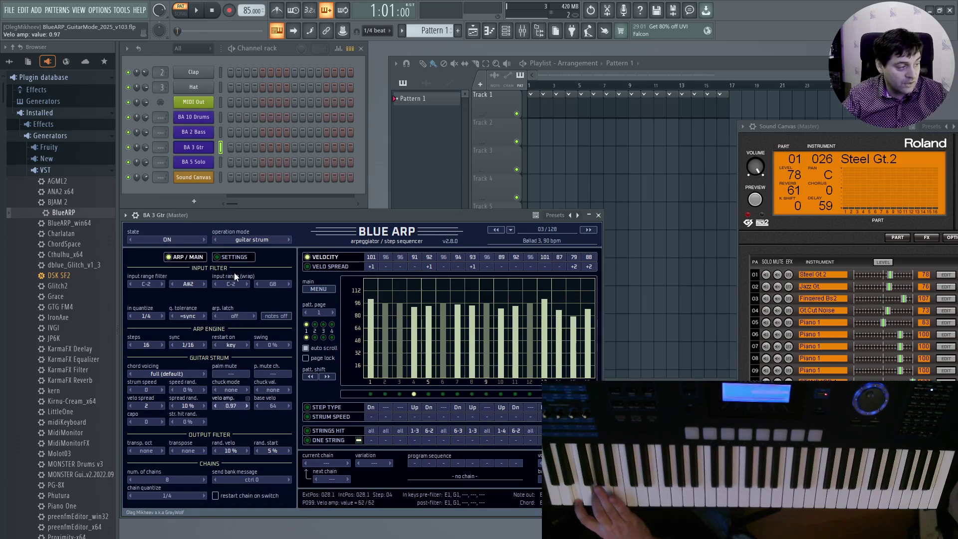
{"action": "left_click_drag", "start_coordinate": [234, 405], "coordinate": [243, 340]}
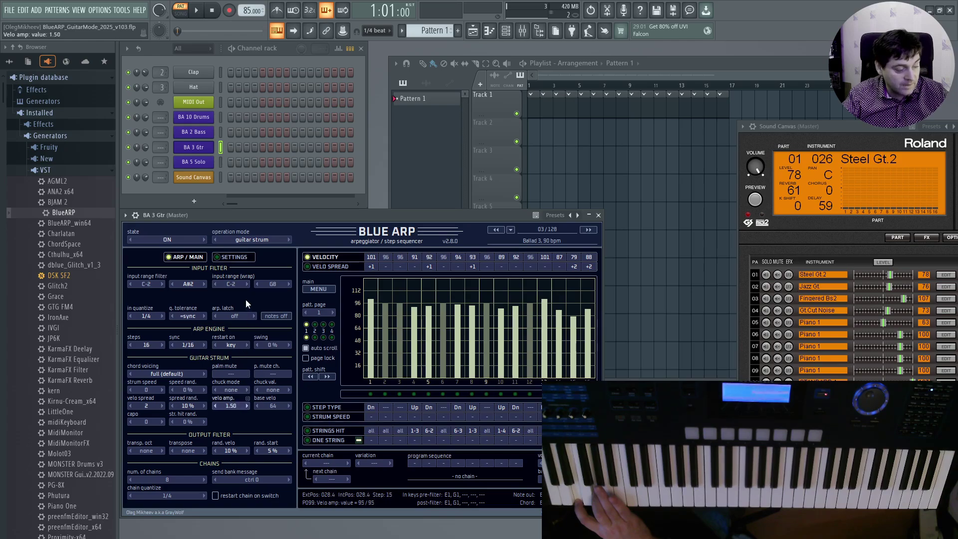
{"action": "left_click_drag", "start_coordinate": [245, 299], "coordinate": [252, 405]}
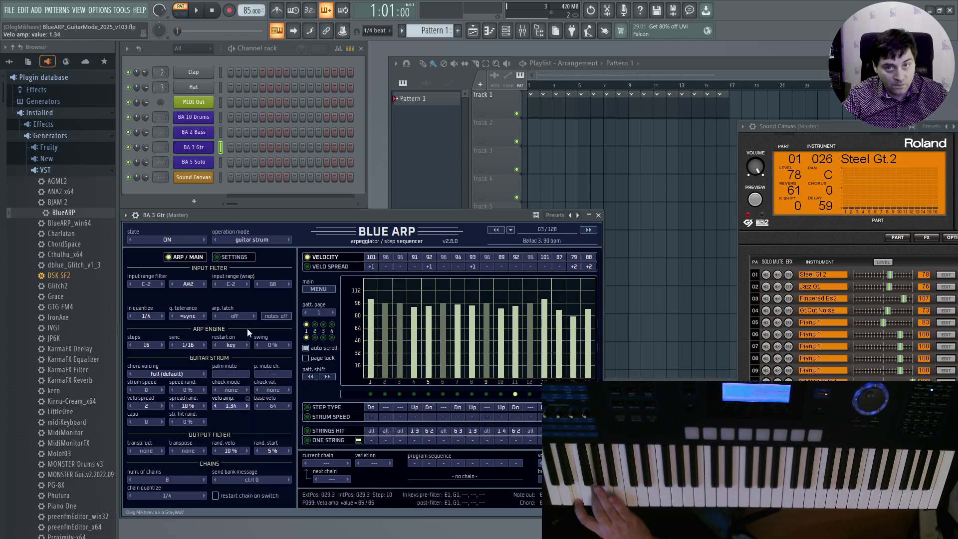
{"action": "left_click_drag", "start_coordinate": [247, 329], "coordinate": [256, 399]}
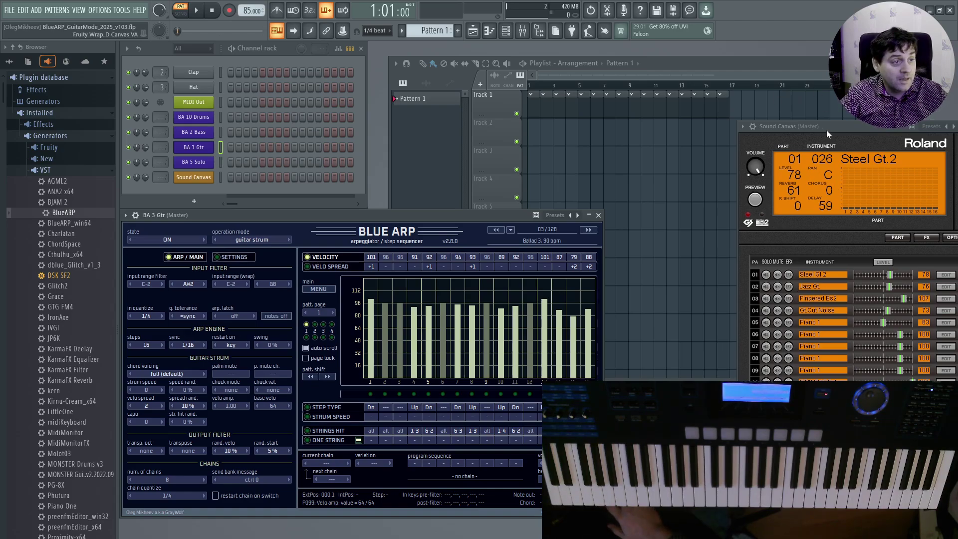
Reposition the Sound Canvas window so that its whole width is in view
{"action": "left_click_drag", "start_coordinate": [826, 127], "coordinate": [802, 122]}
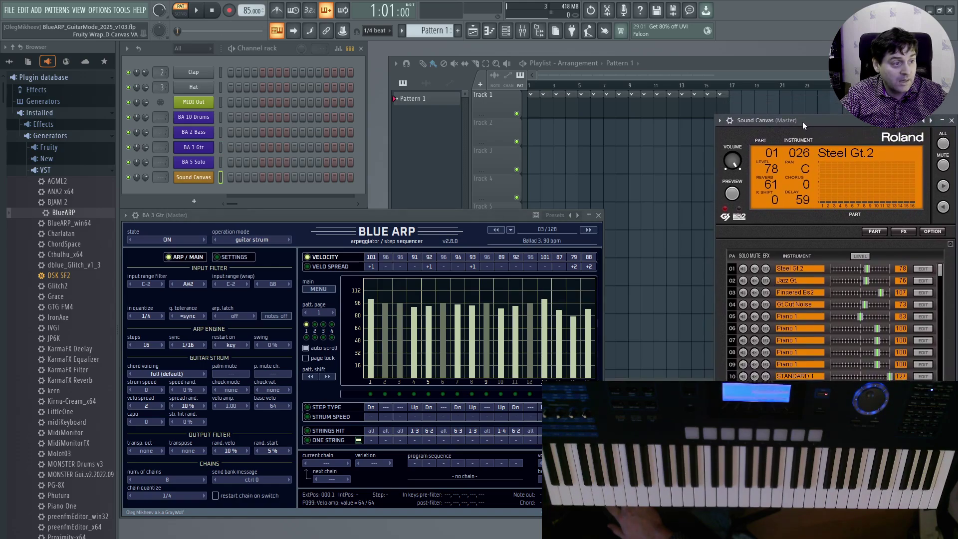